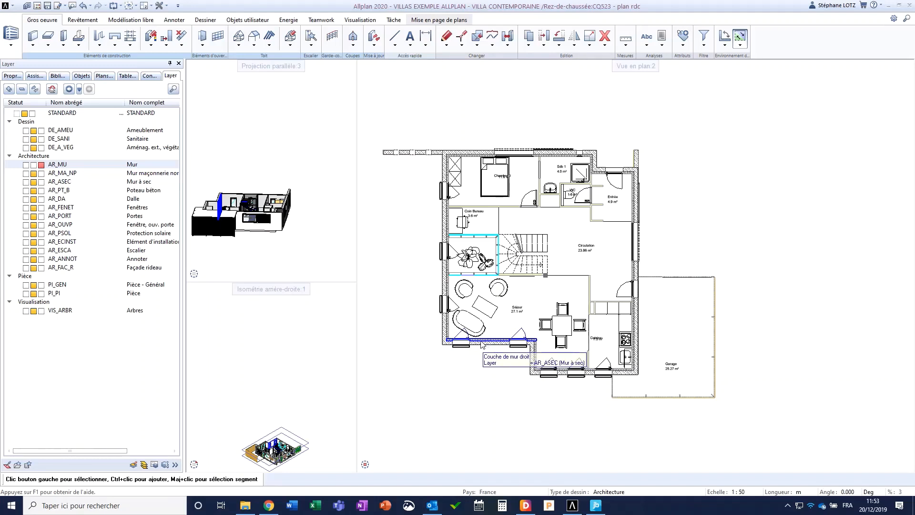
Open the Séjour room's finishing properties and check the qualities of its Peinture murs wall covering.
click(529, 297)
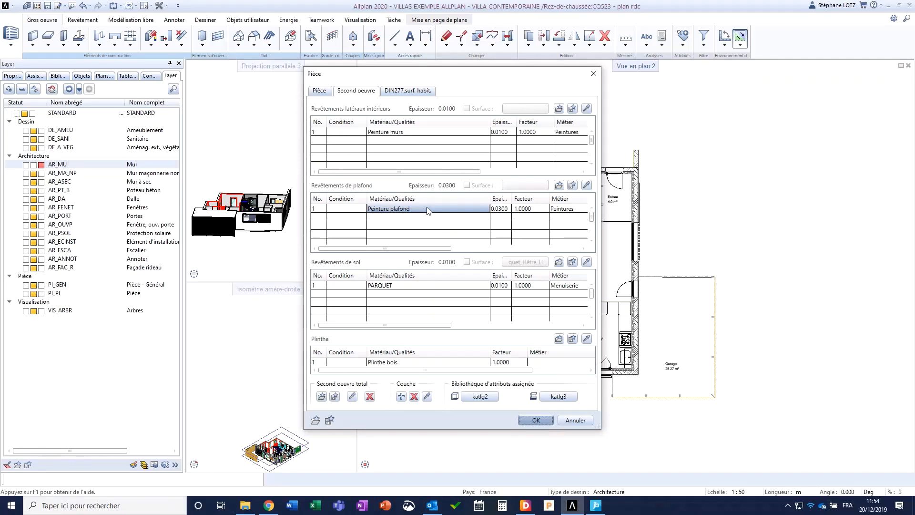
click(399, 133)
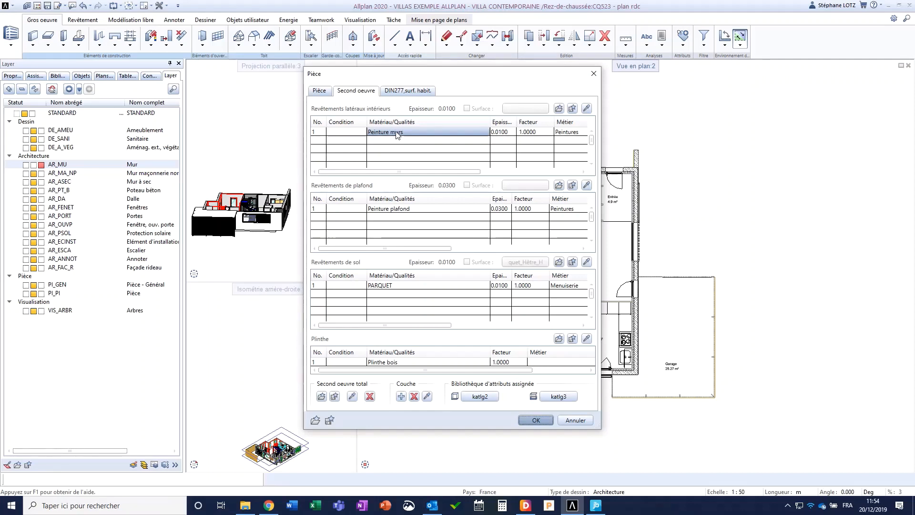
double_click(389, 134)
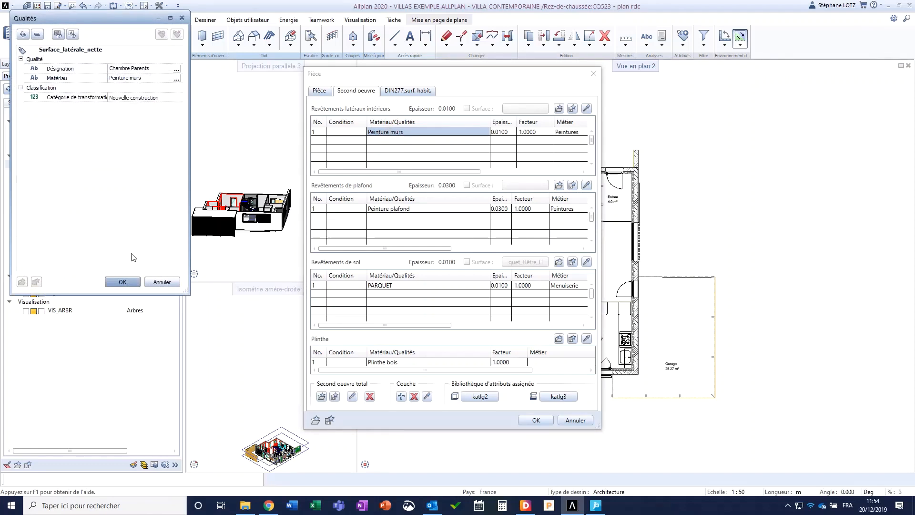
click(122, 282)
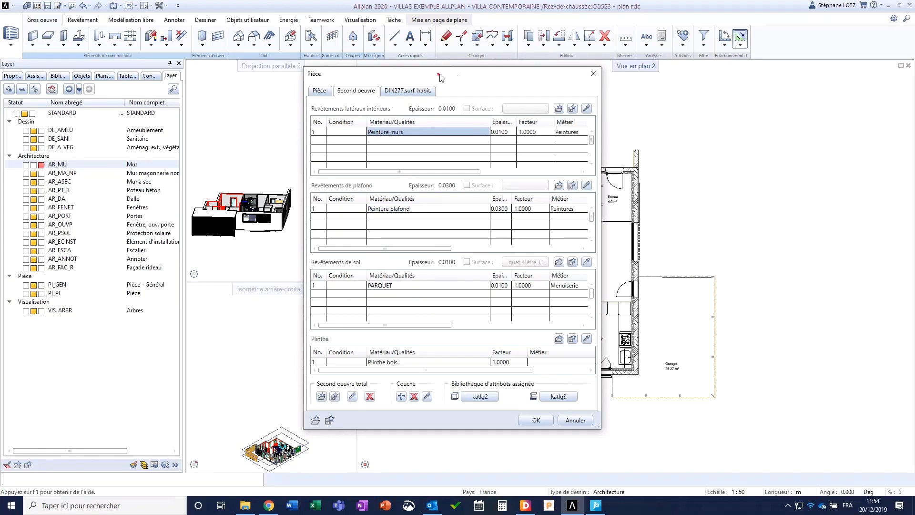
Browse the office favourites available for the Séjour room's complete finishes, keeping its current coverings.
drag(440, 77, 745, 88)
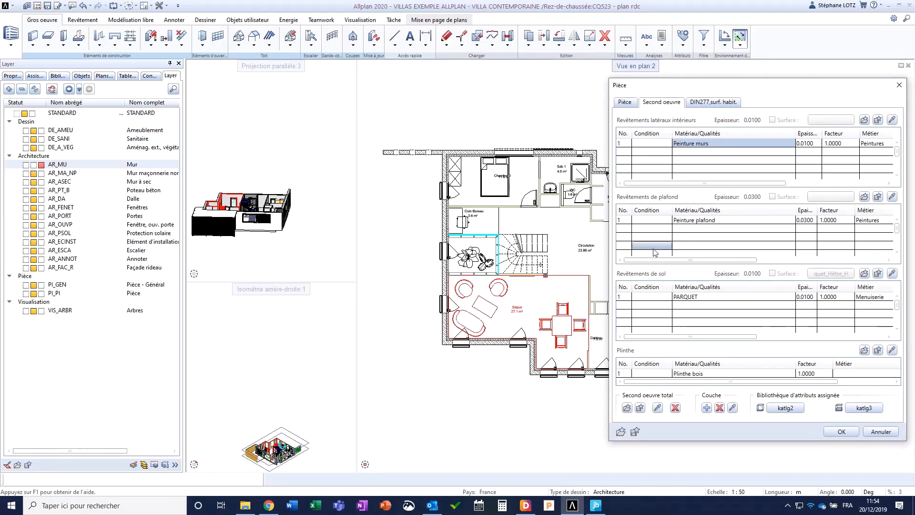
click(627, 408)
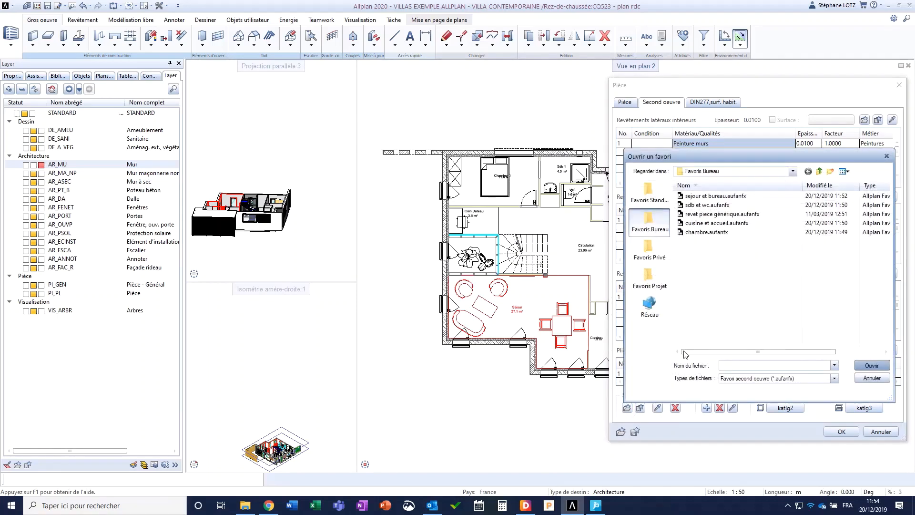
drag(653, 156, 198, 96)
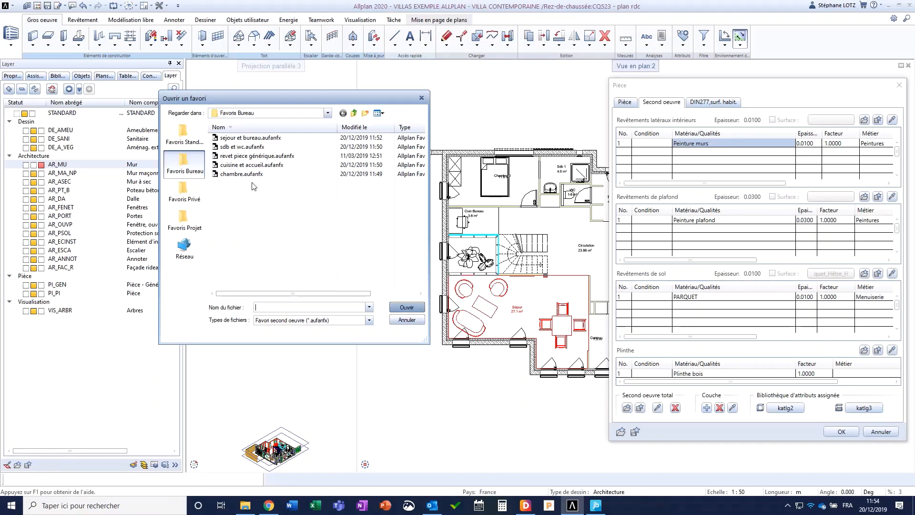
click(408, 320)
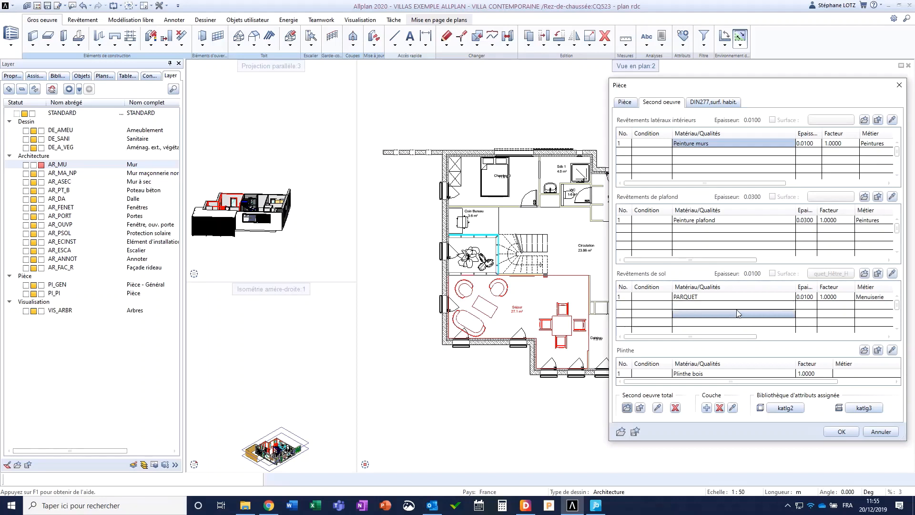
click(842, 432)
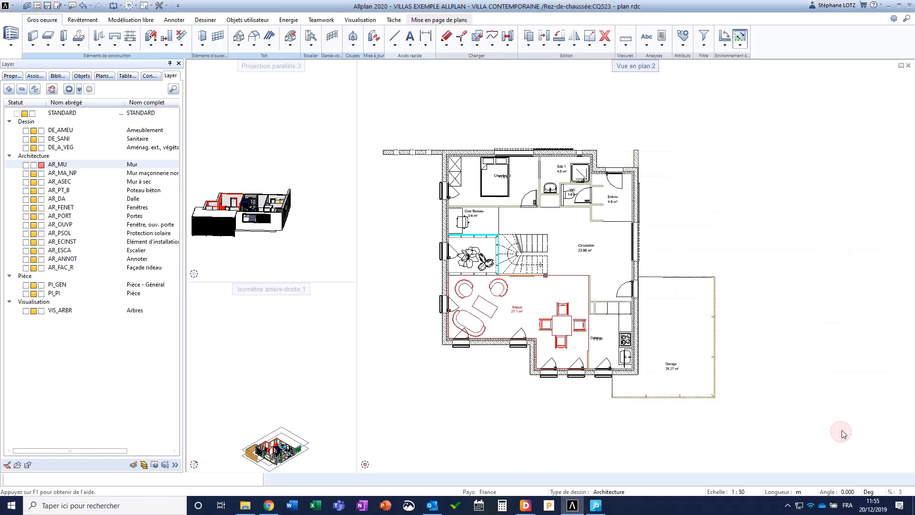
Open the Circulation room's properties and review its available finishing favourites and parquet floor covering.
double_click(566, 221)
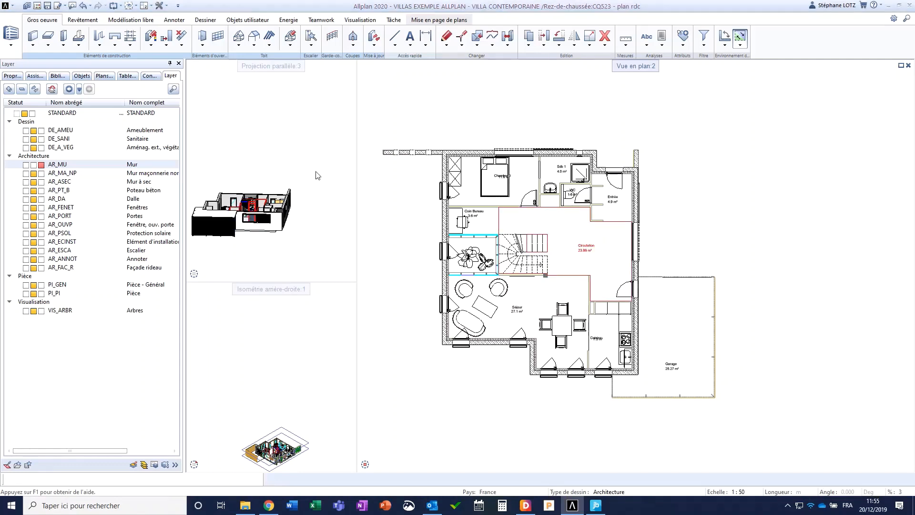
click(627, 408)
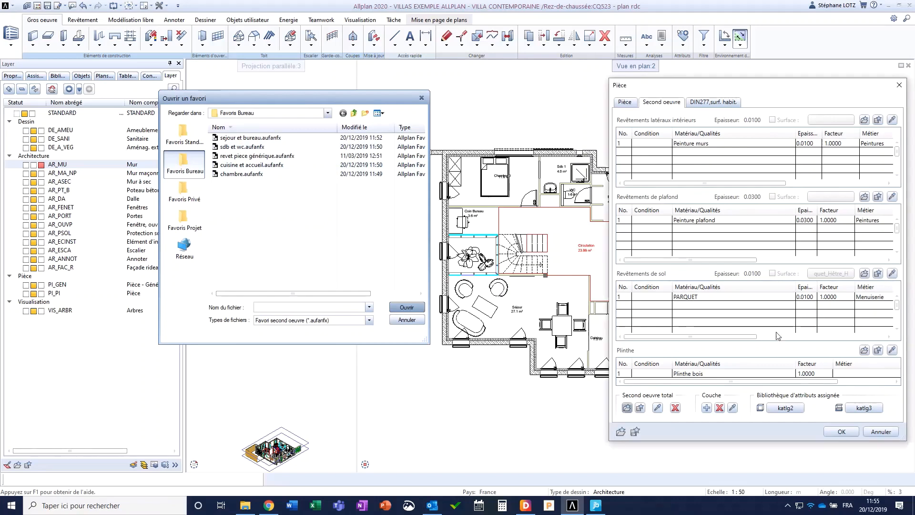
key(Escape)
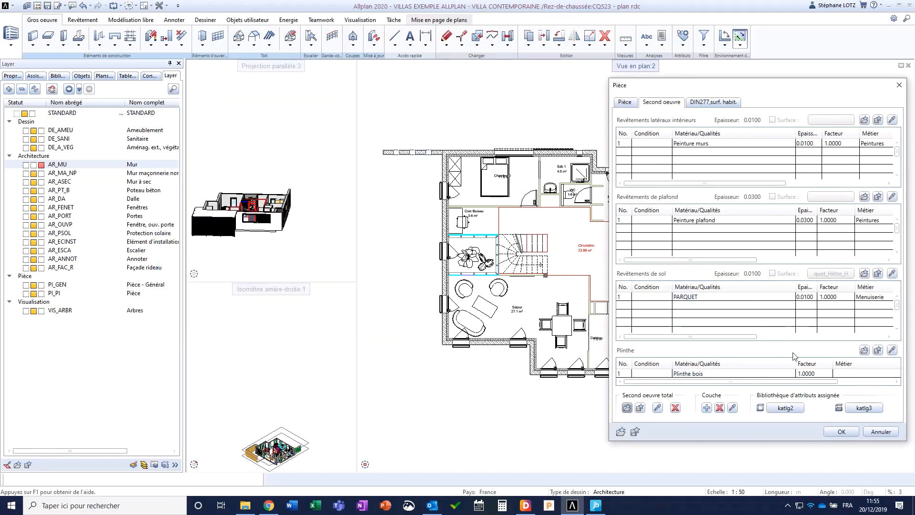
click(686, 298)
click(688, 305)
click(841, 432)
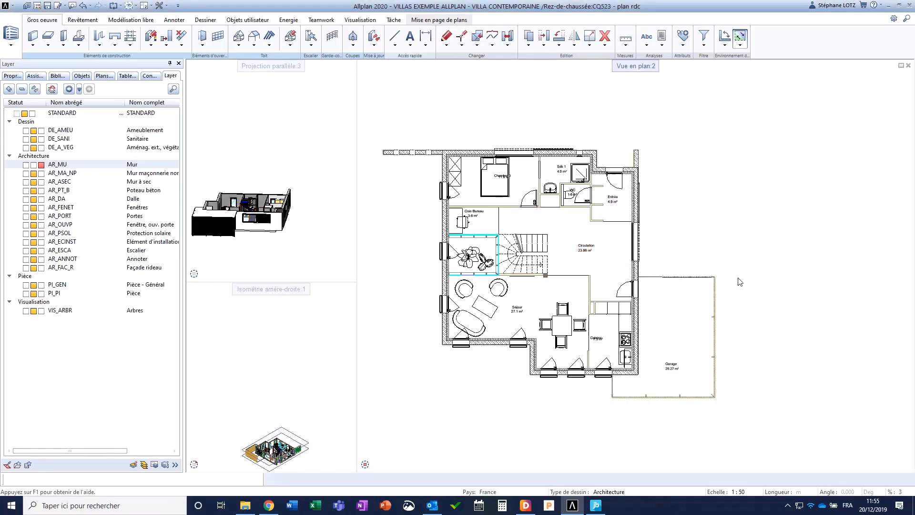
Review the Séjour room's general attributes, including its designation and function, and leave without changes.
click(545, 299)
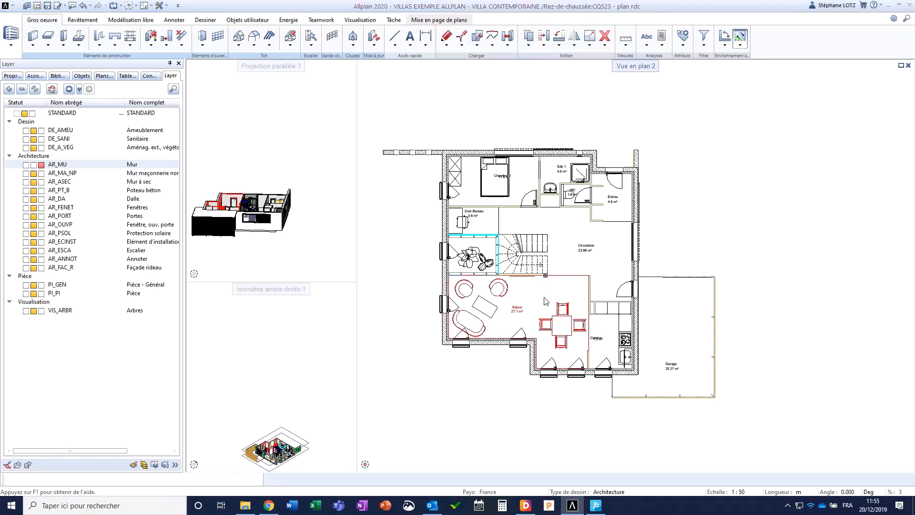
double_click(546, 300)
click(625, 102)
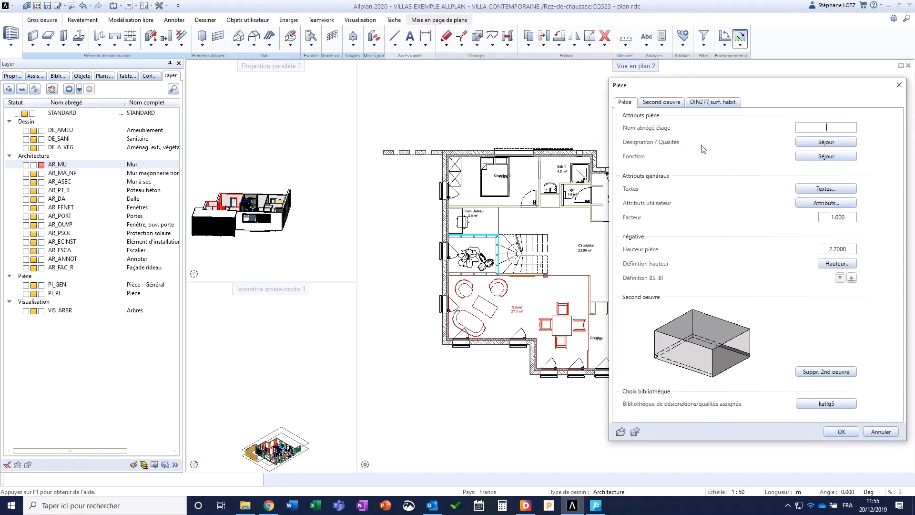
click(821, 146)
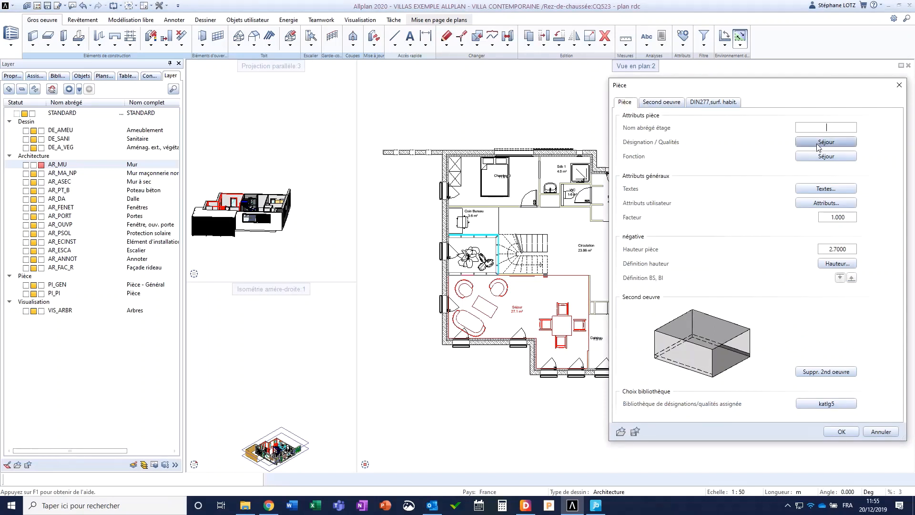
click(877, 433)
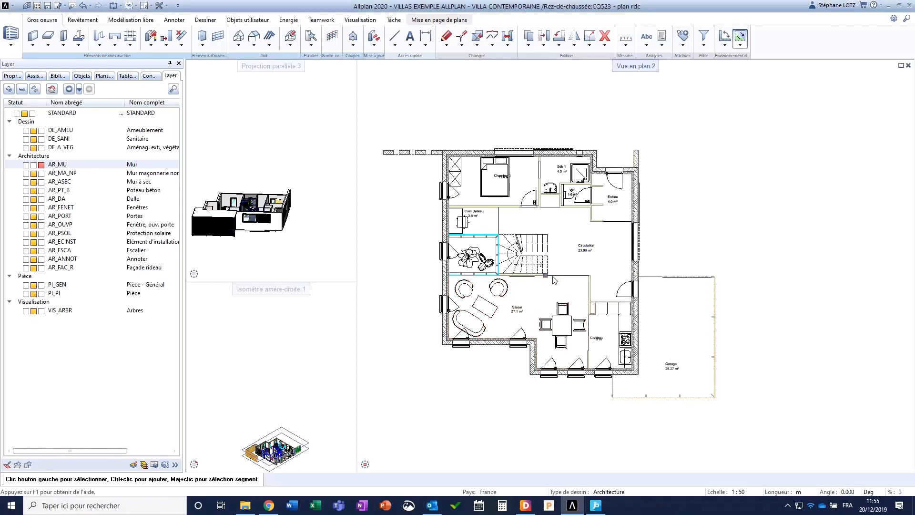
Select the Séjour room and inspect its format, attributes and list of contained element types in the properties.
click(555, 285)
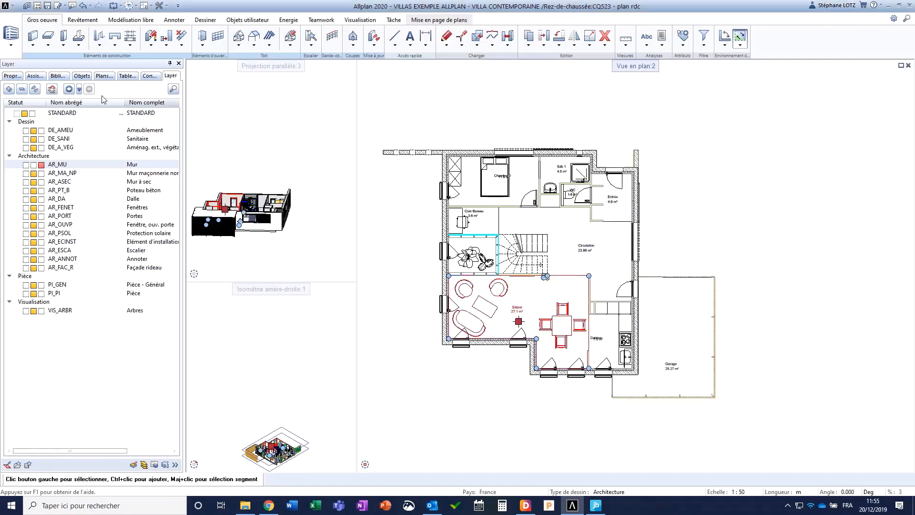
click(12, 75)
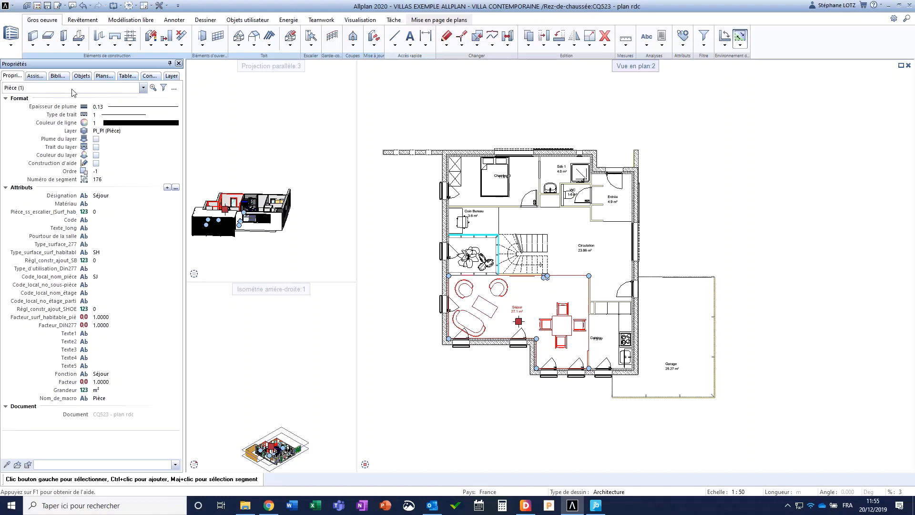
click(143, 87)
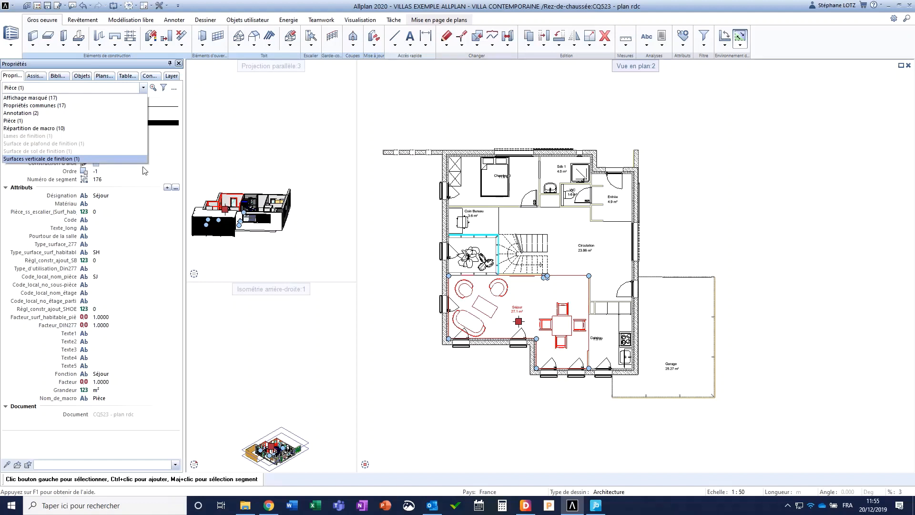
click(200, 162)
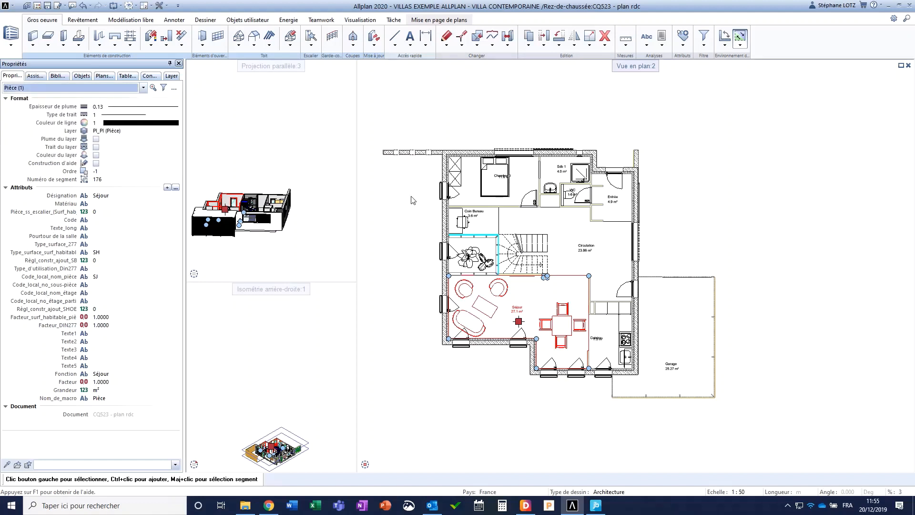
Select the washbasin in bathroom Sdb 1 and examine its macro properties and attributes.
middle_drag(400, 203, 486, 208)
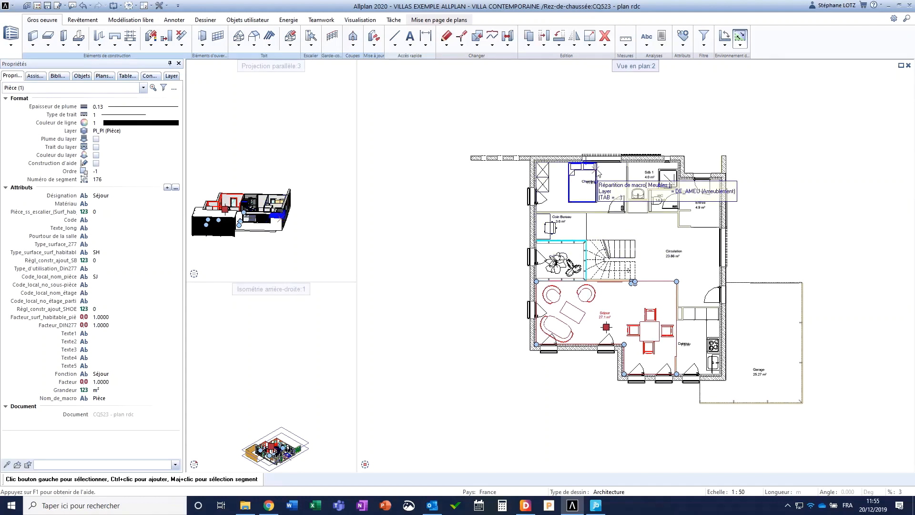
scroll(642, 195, up, 5)
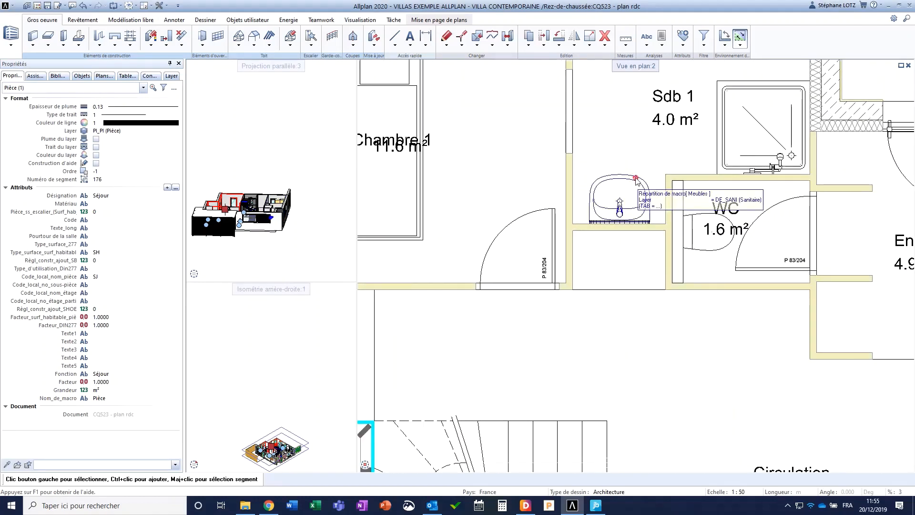
click(620, 202)
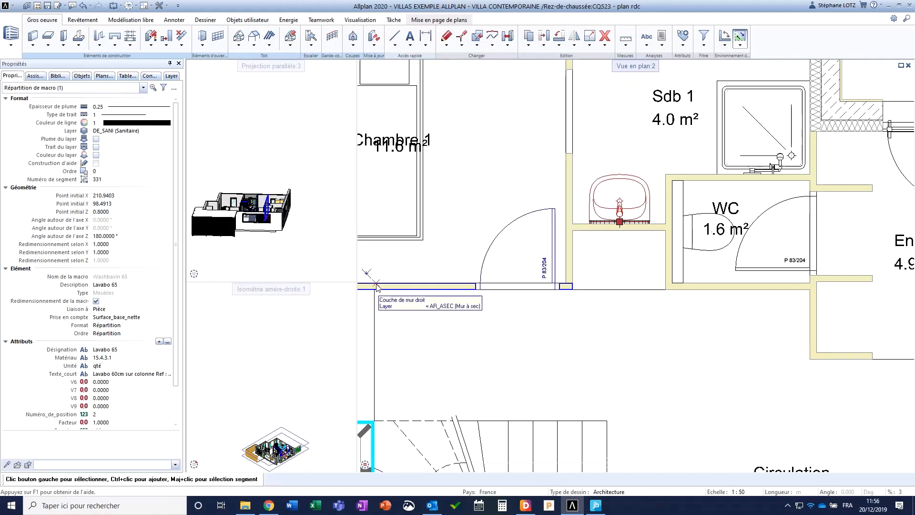
mouse_move(377, 292)
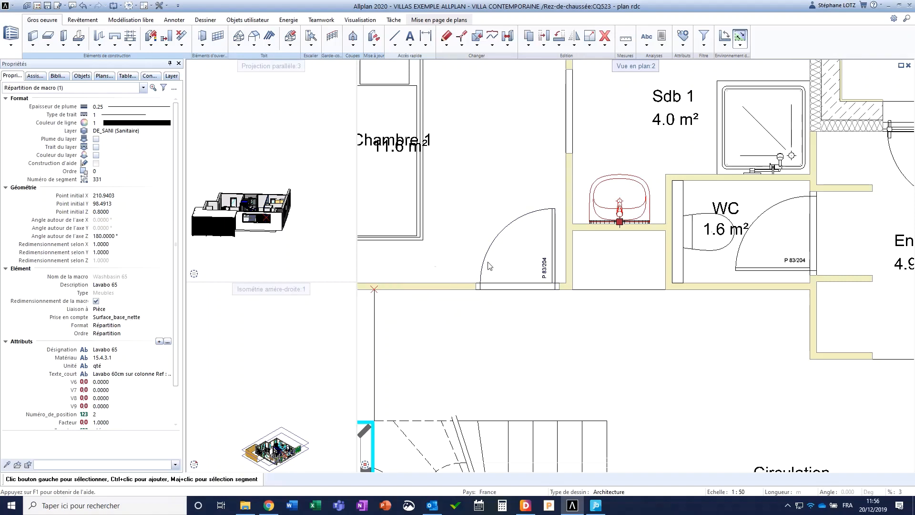
scroll(546, 237, down, 2)
scroll(547, 237, down, 3)
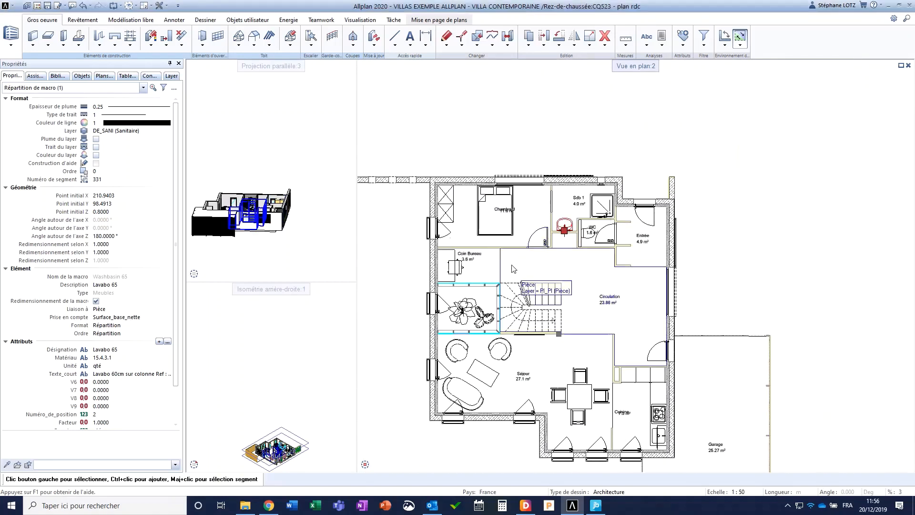
Start an IFC data export with the currently loaded drawing file 523, plan rdc, as its content.
click(15, 7)
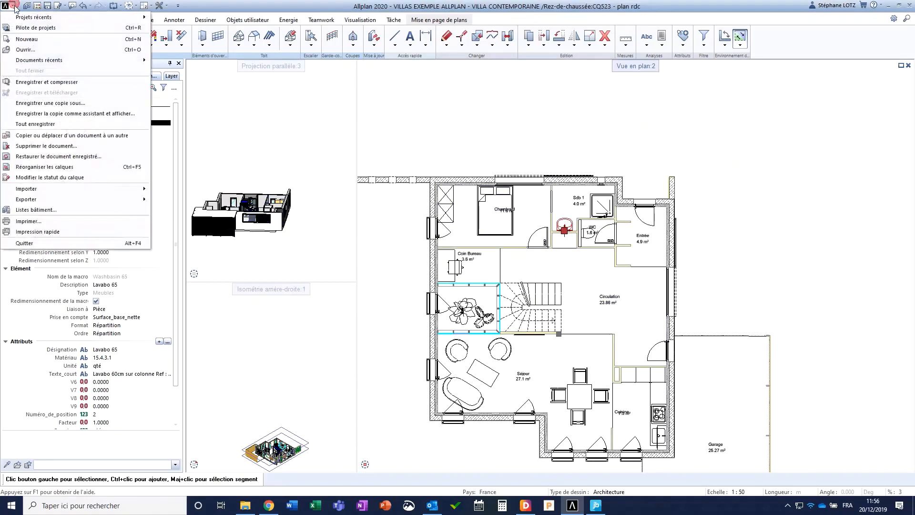
click(67, 200)
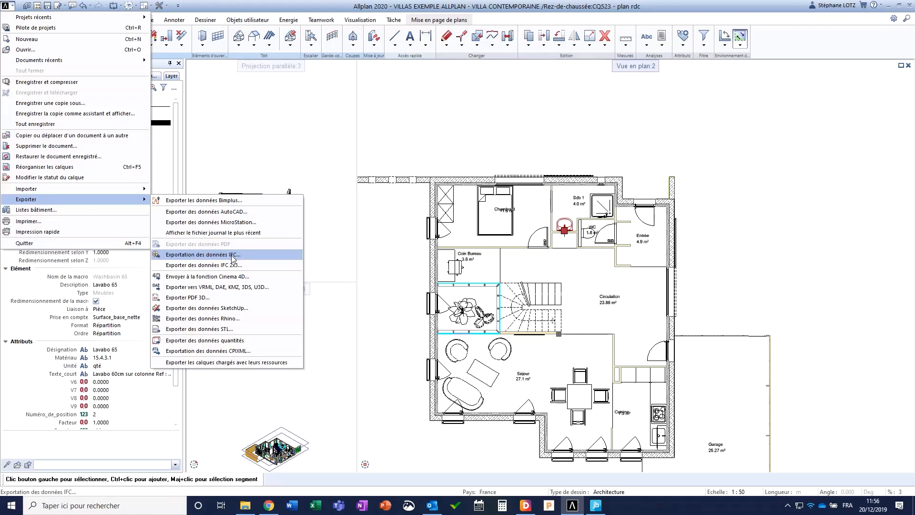
click(232, 255)
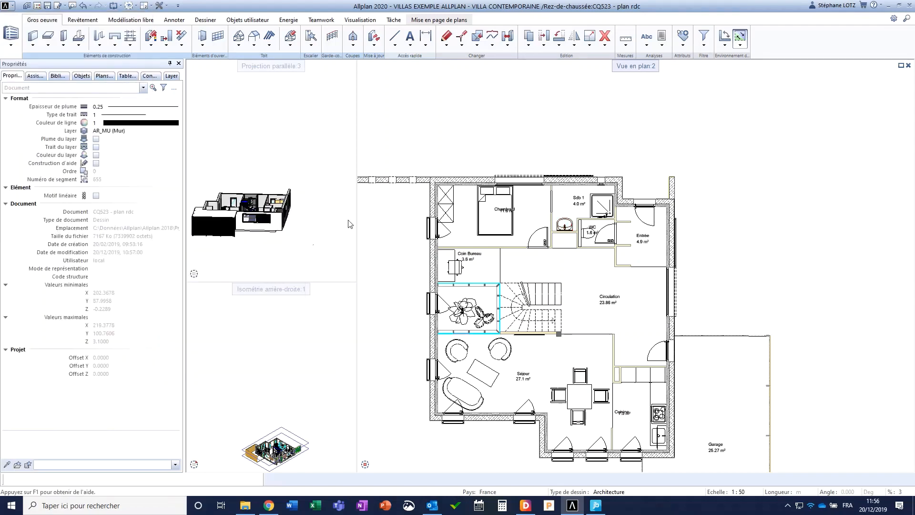
scroll(620, 314, down, 3)
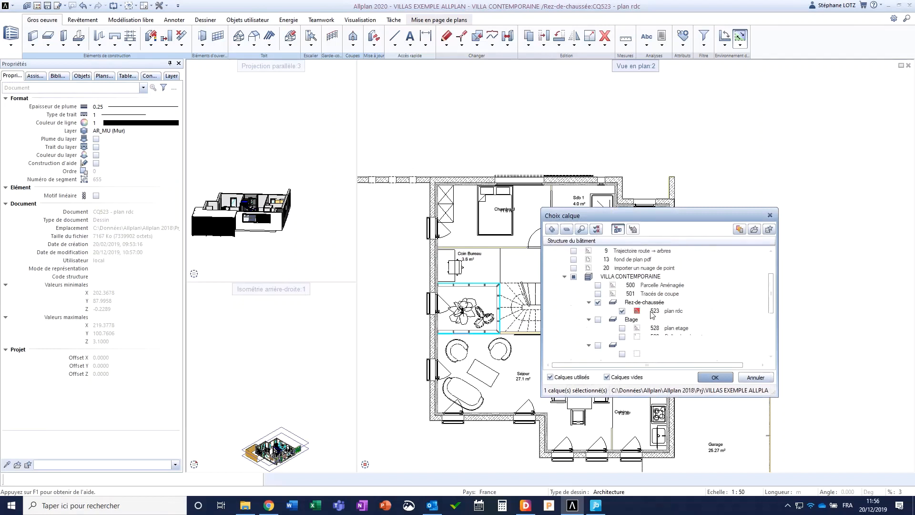
click(743, 233)
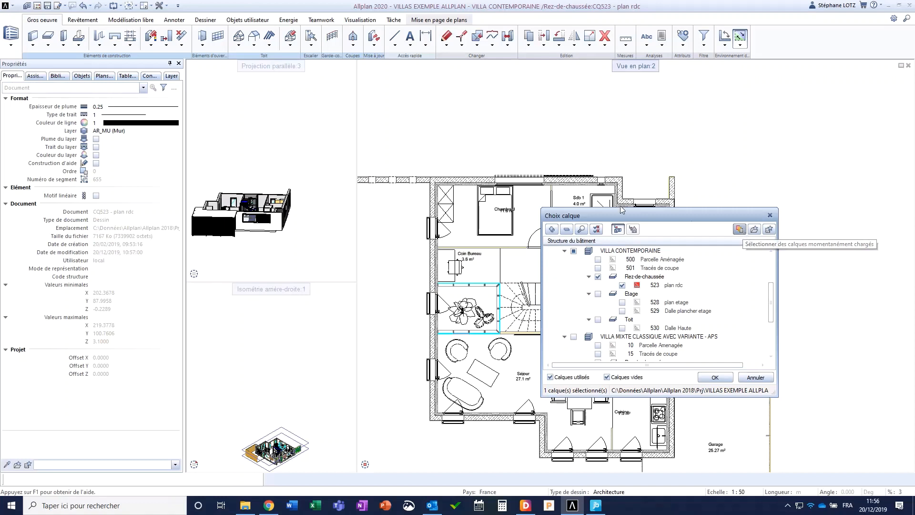
click(704, 375)
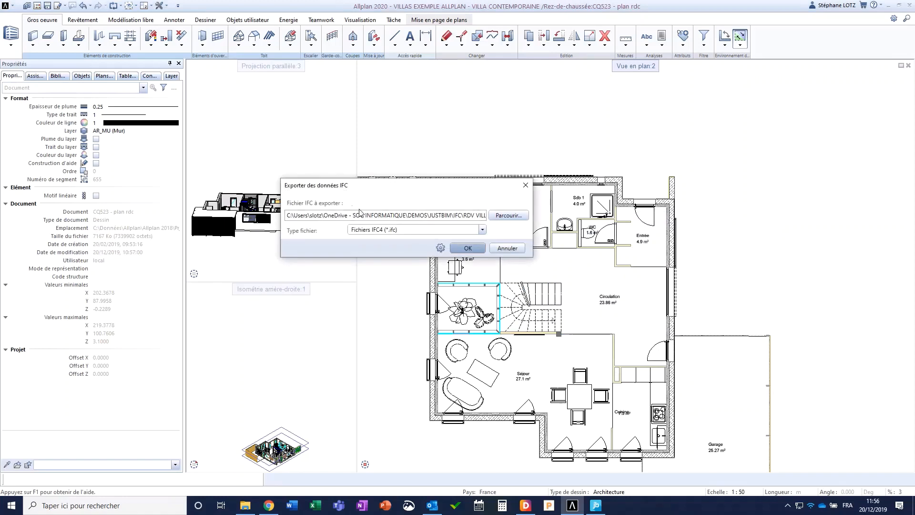
Set the IFC4 export file to be saved on the desktop under the name Rdv Villa.
click(499, 216)
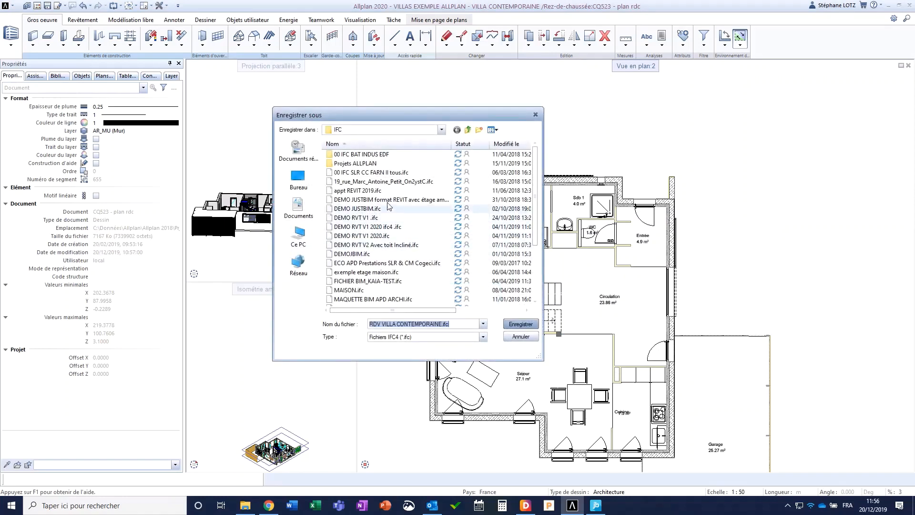
click(298, 180)
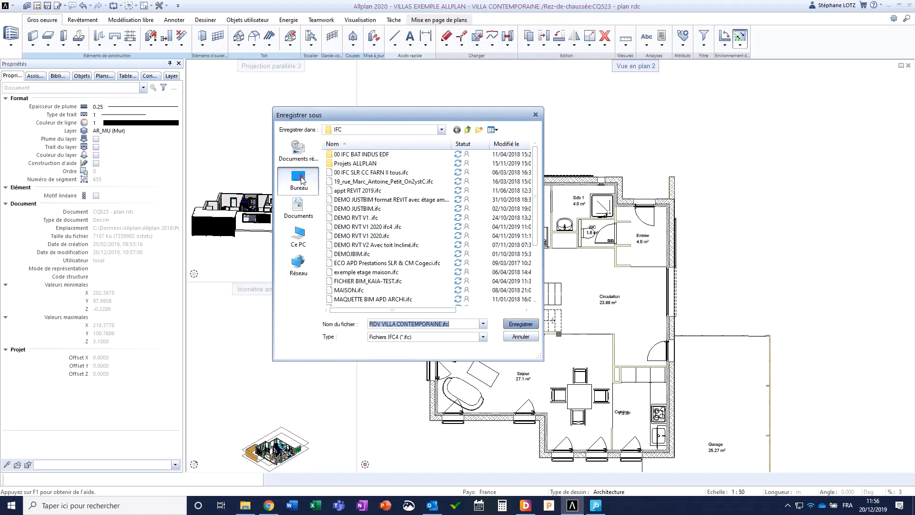
click(395, 324)
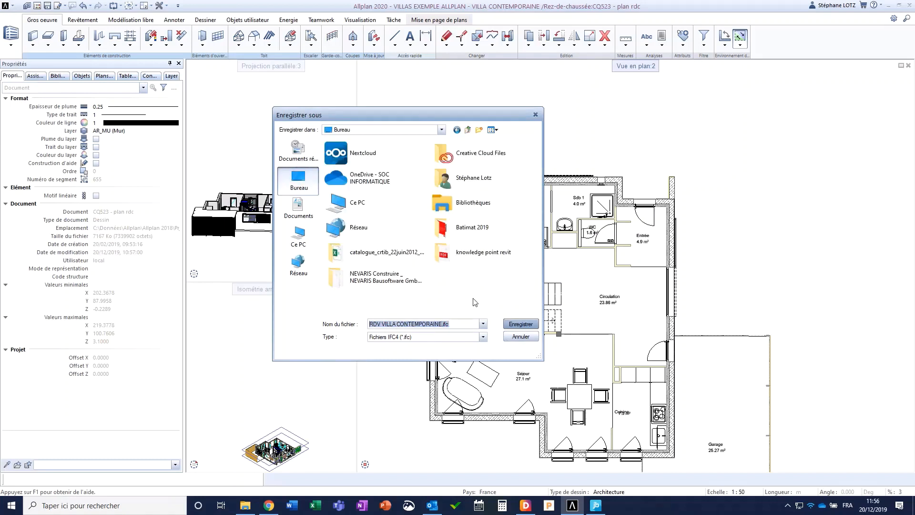
text(Rdv)
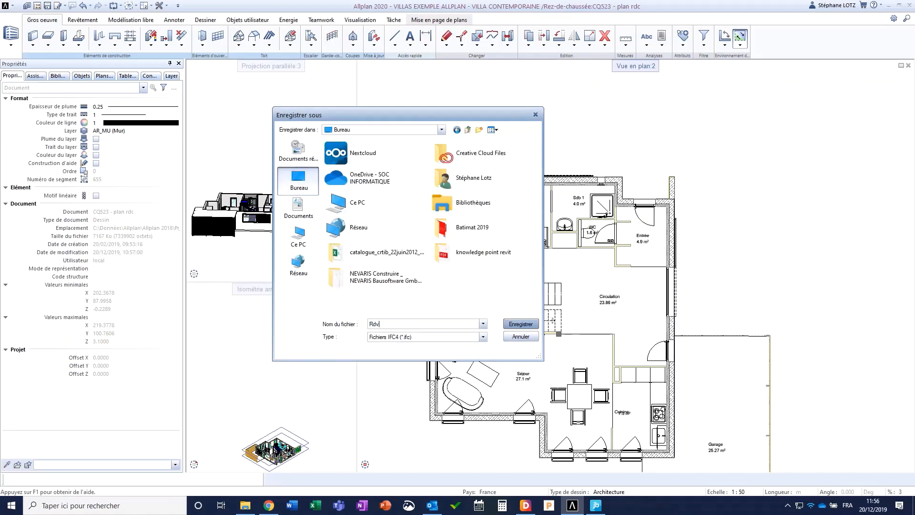
text( Villa)
key(Return)
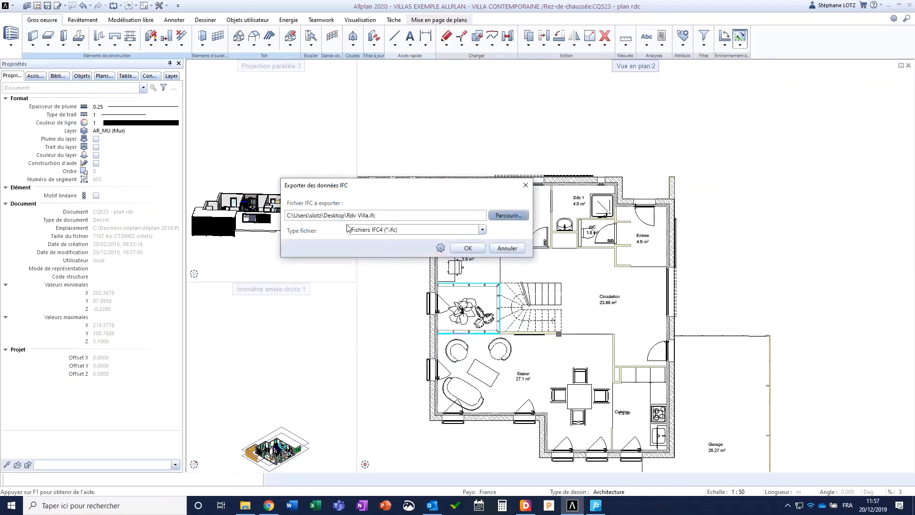
Review the IFC exchange profiles, coordinate and length settings, selection filter and advanced options, accept them and run the export.
click(437, 247)
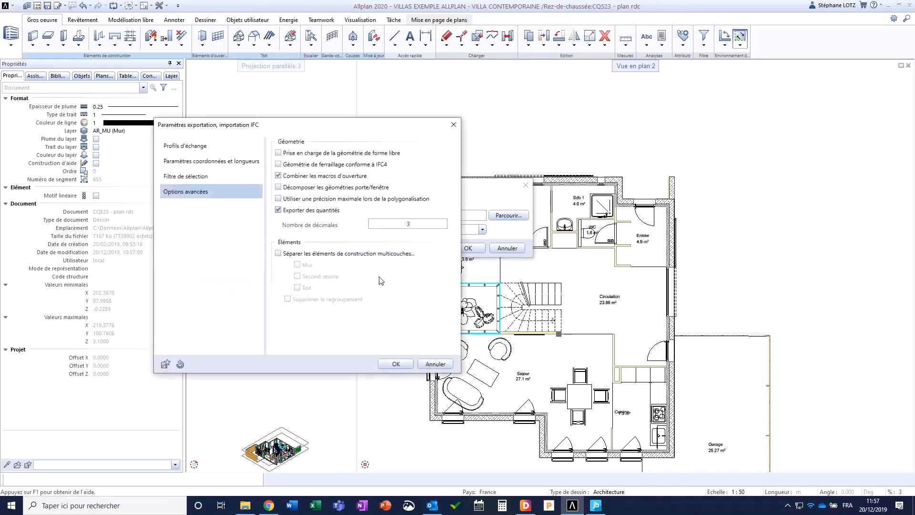
click(182, 146)
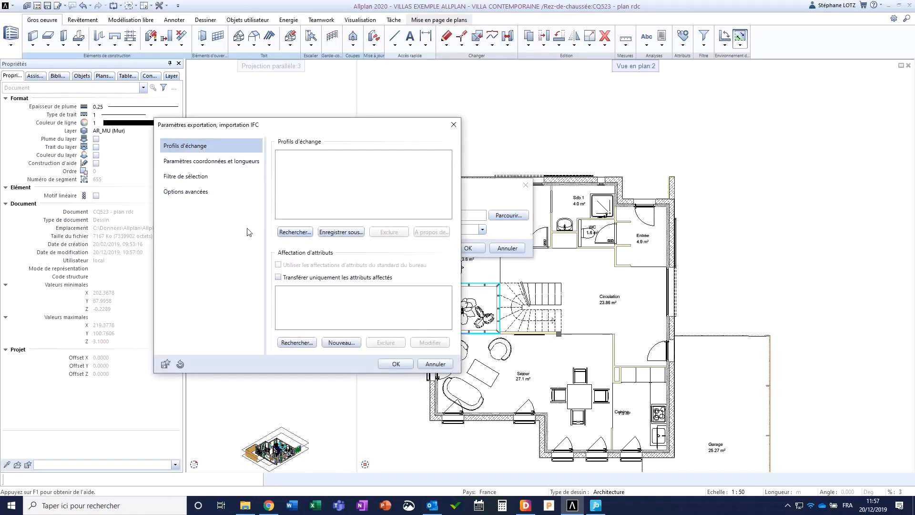
click(191, 162)
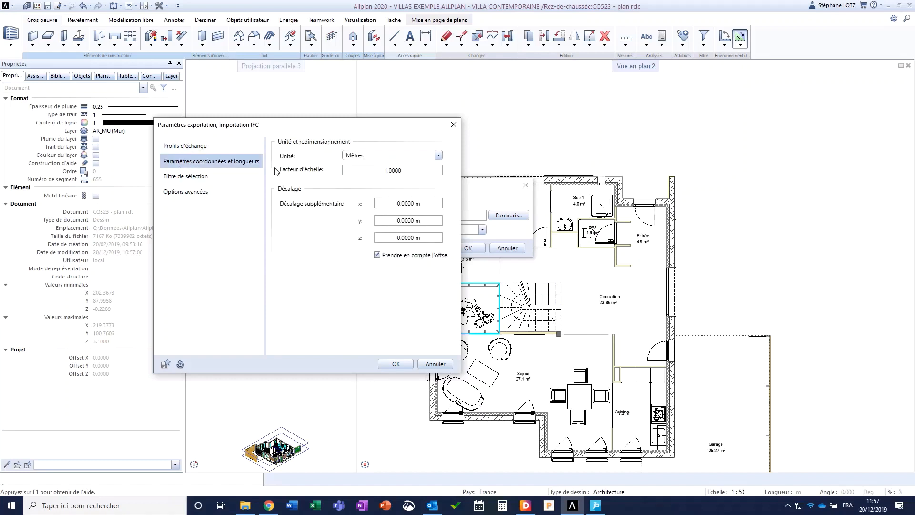
click(223, 176)
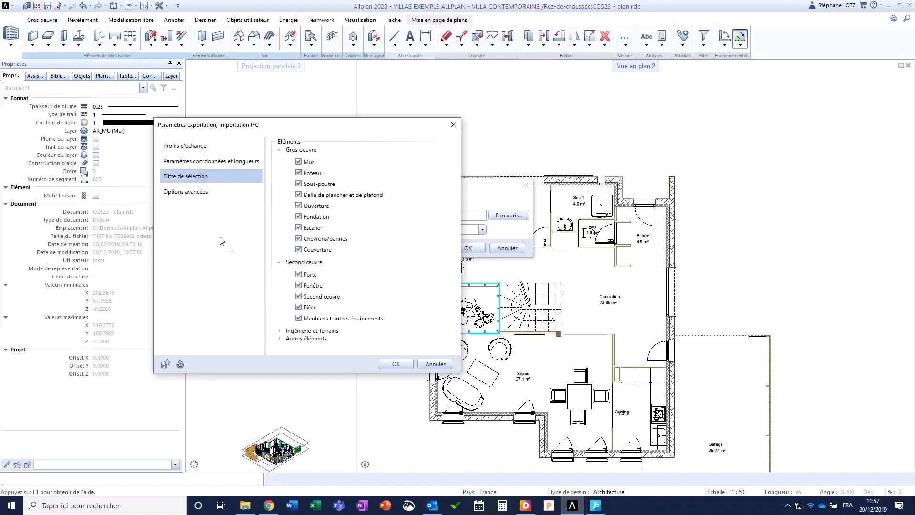
click(191, 192)
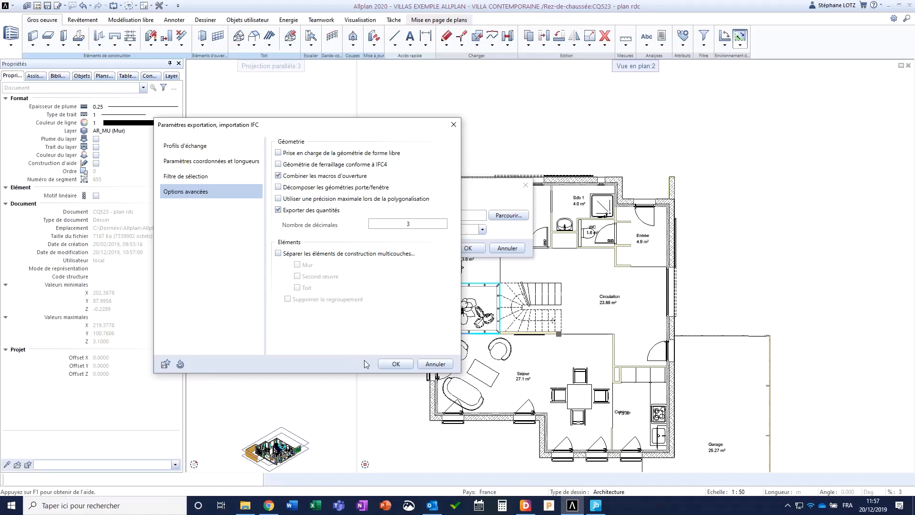
click(387, 364)
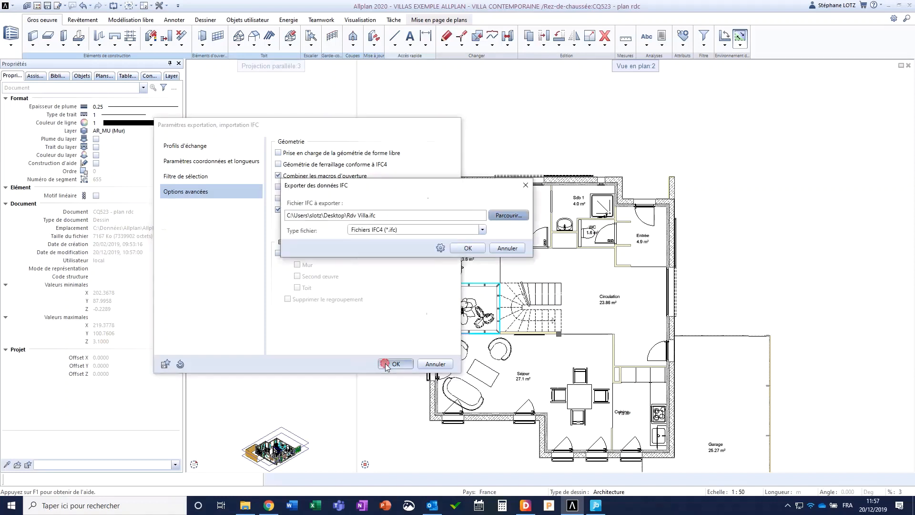
click(467, 248)
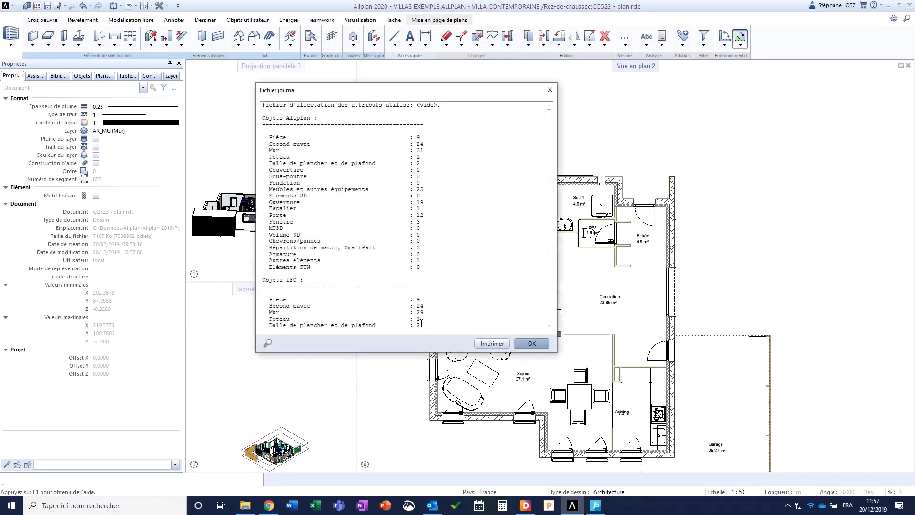
Compare the Allplan and IFC object counts in the export log, including walls and ignored elements, and close the log.
drag(266, 119, 303, 118)
scroll(435, 256, down, 6)
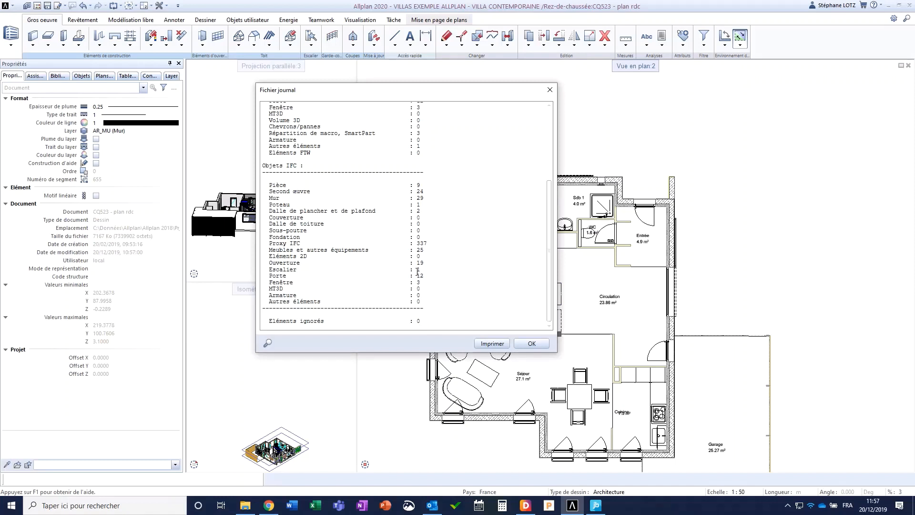
scroll(418, 272, up, 5)
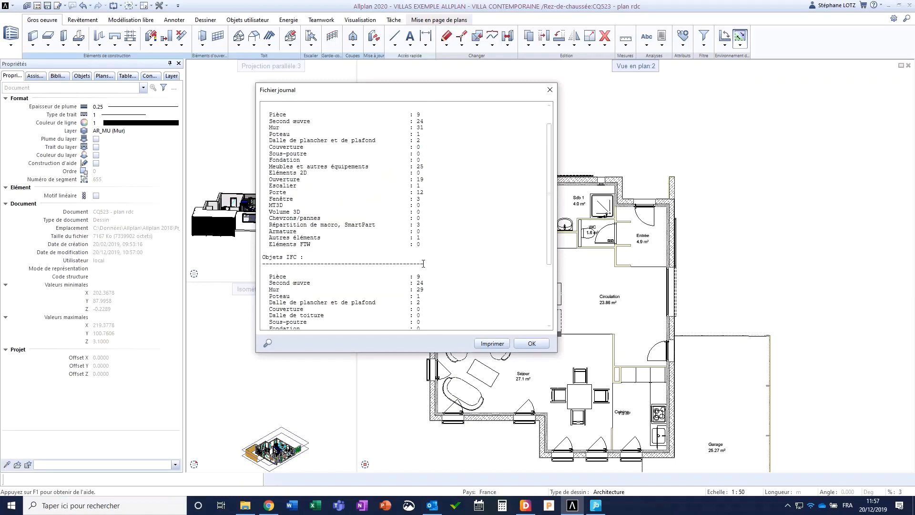
drag(269, 290, 289, 290)
drag(307, 120, 396, 119)
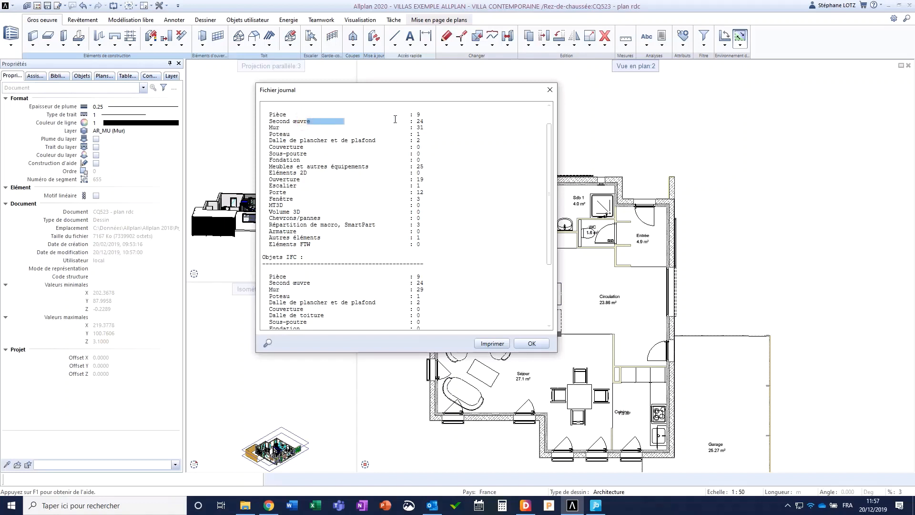
click(422, 125)
drag(424, 284, 413, 285)
scroll(381, 276, down, 3)
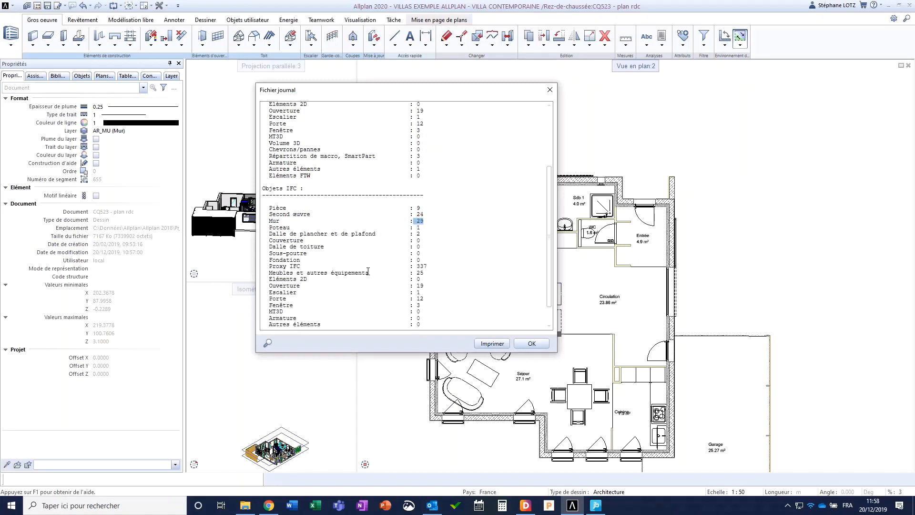
scroll(368, 272, up, 2)
scroll(369, 259, down, 3)
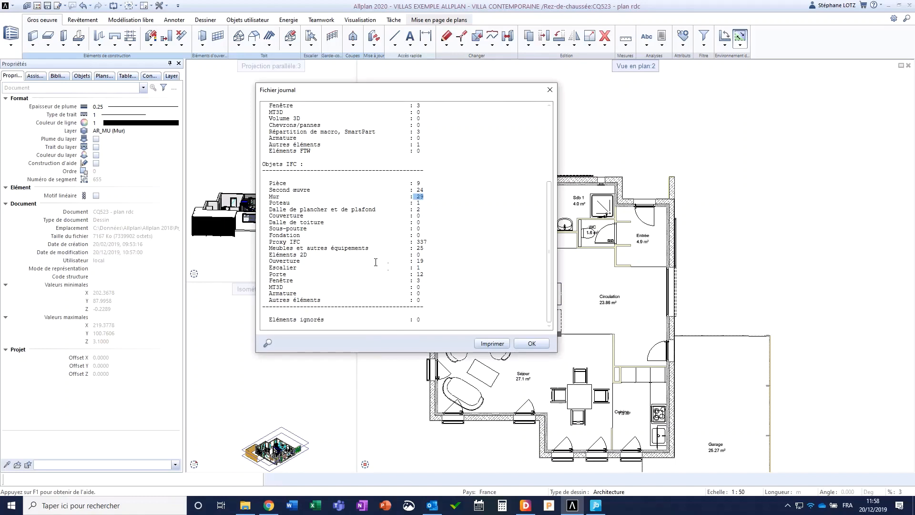
click(544, 345)
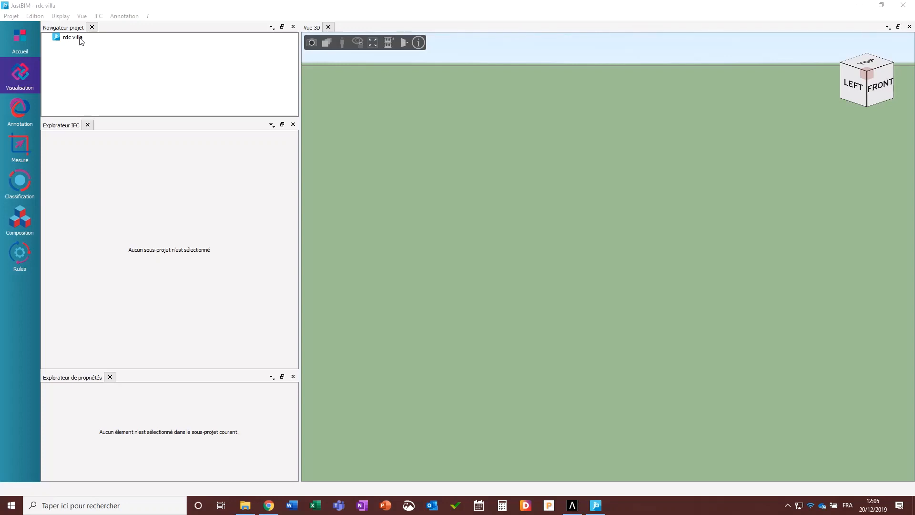
Switch to JustBIM and add a sub-project named rdc to the rdc villa project.
drag(300, 79, 205, 76)
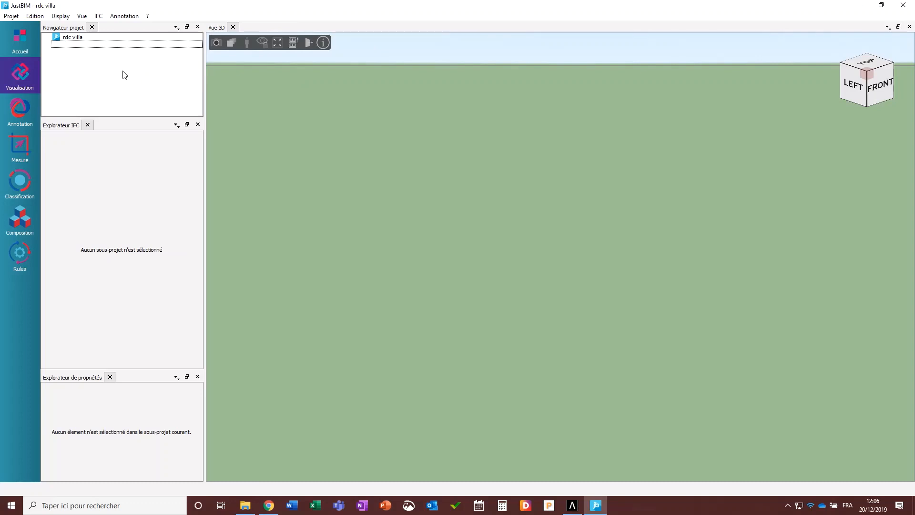
right_click(68, 37)
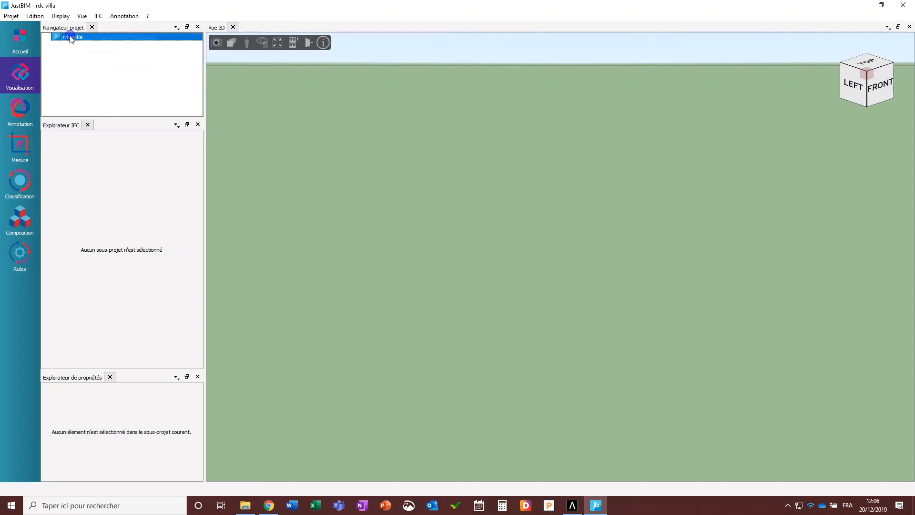
click(93, 42)
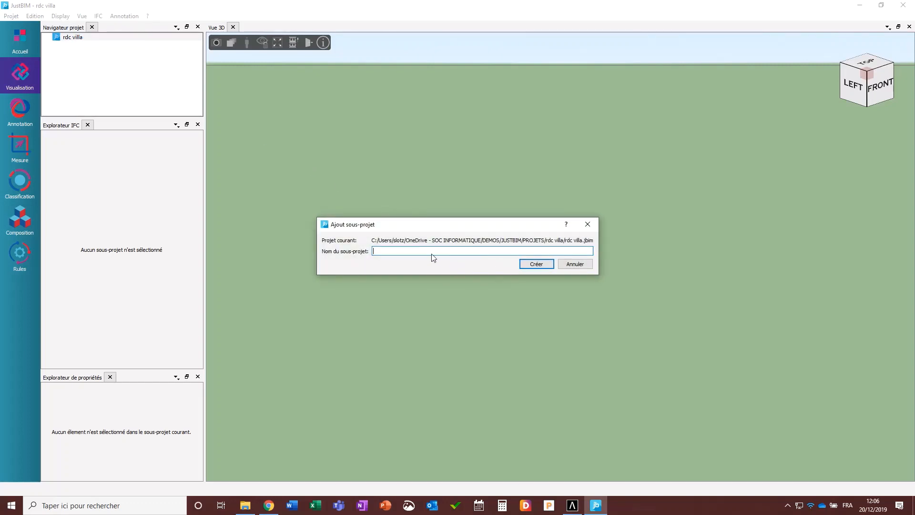
text(rdc)
key(Return)
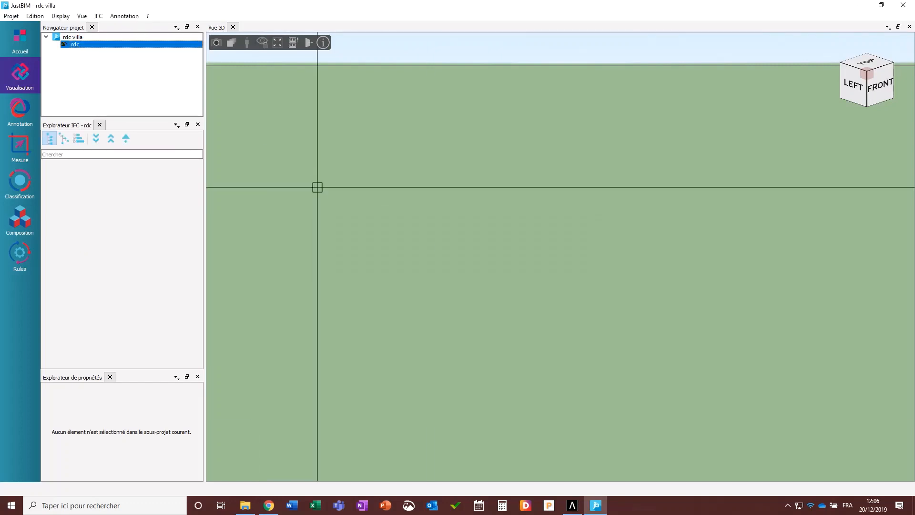
Start an IFC import into the rdc sub-project and choose Rdv Villa.ifc from the desktop as the source file.
right_click(88, 45)
click(108, 50)
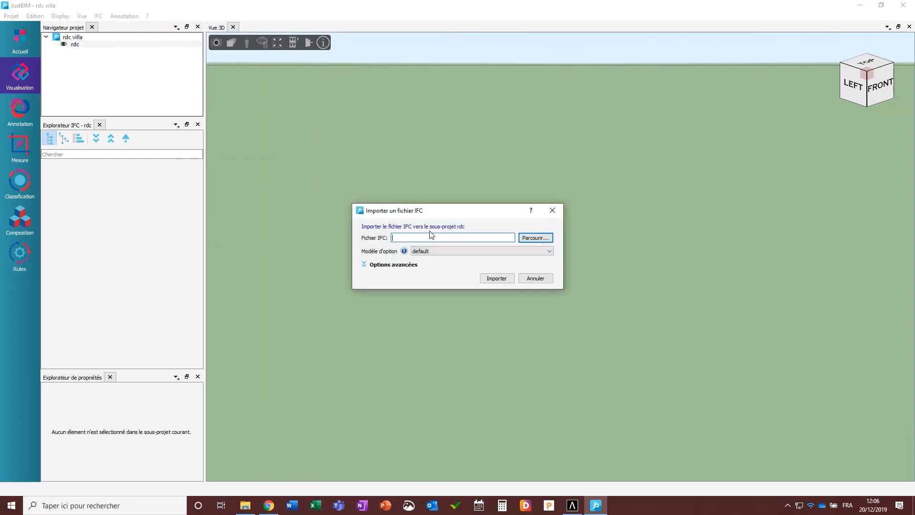
click(532, 238)
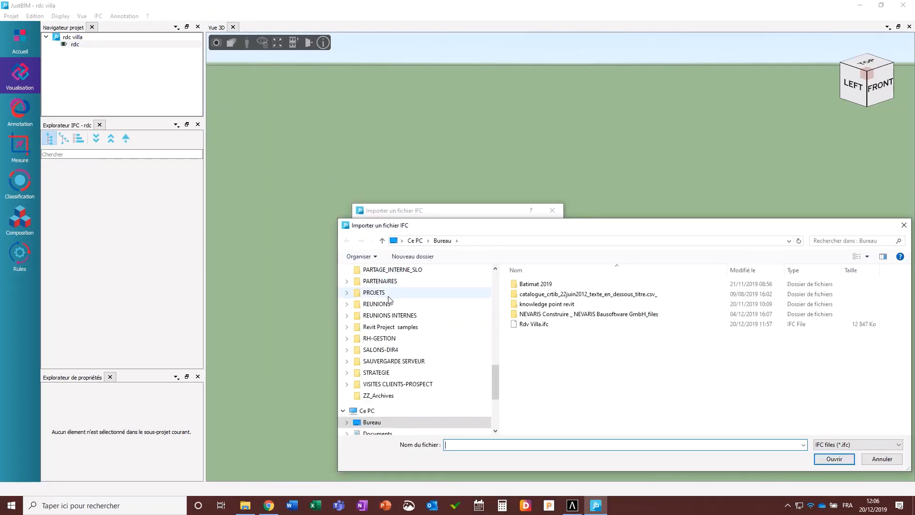
click(534, 325)
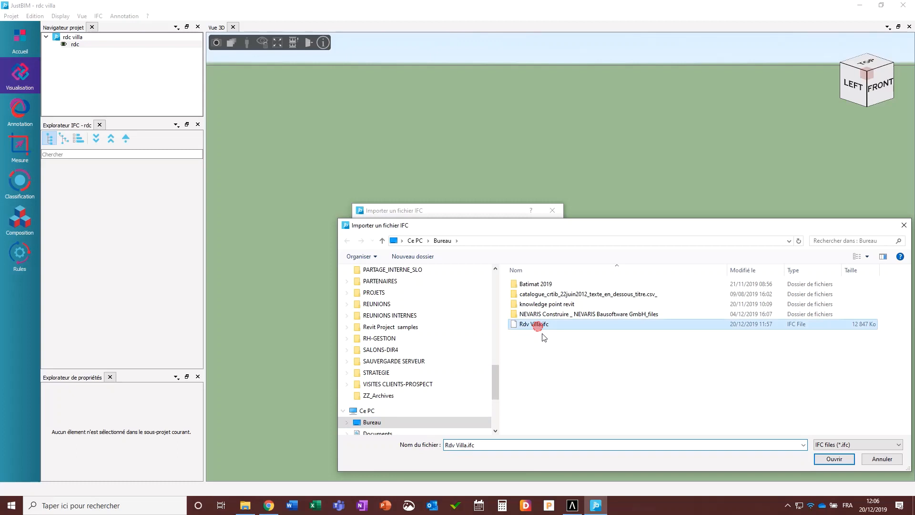
click(834, 458)
Analyse the IFC file in the advanced import options, include the IfcFurnishingElement class and import the model.
click(367, 266)
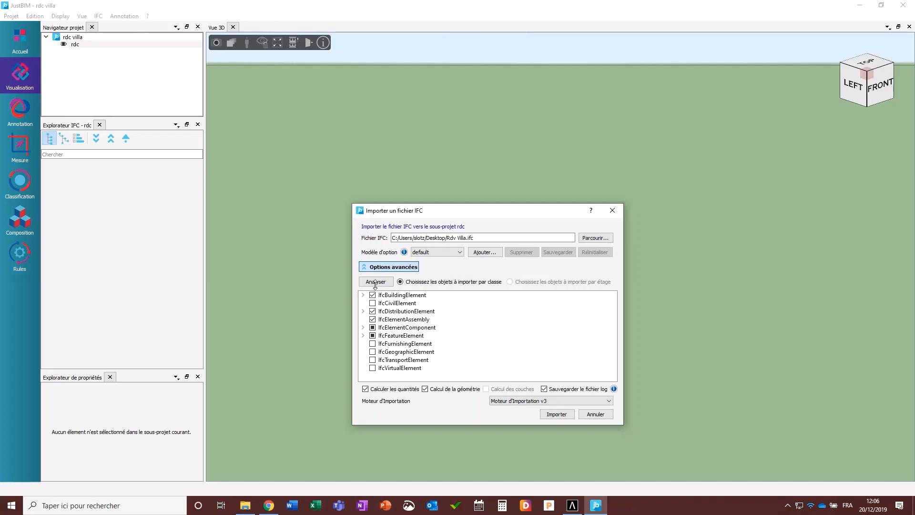
click(375, 282)
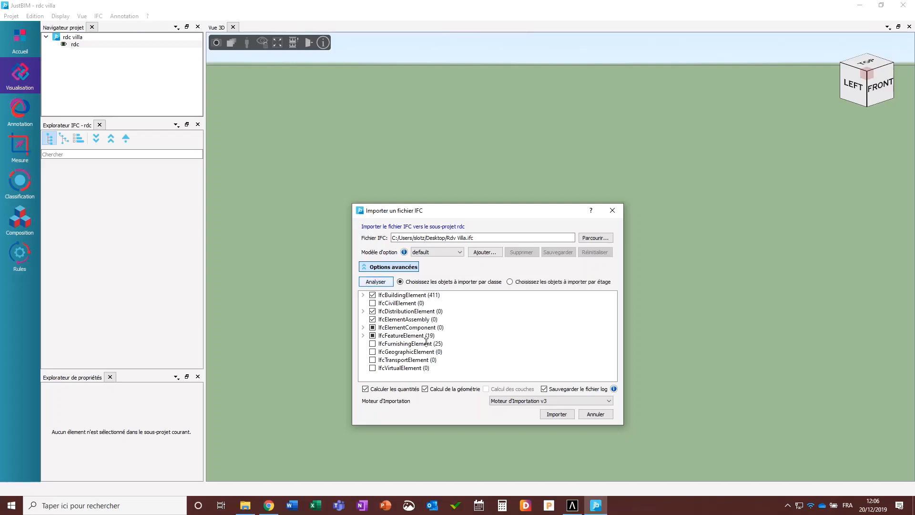
click(373, 343)
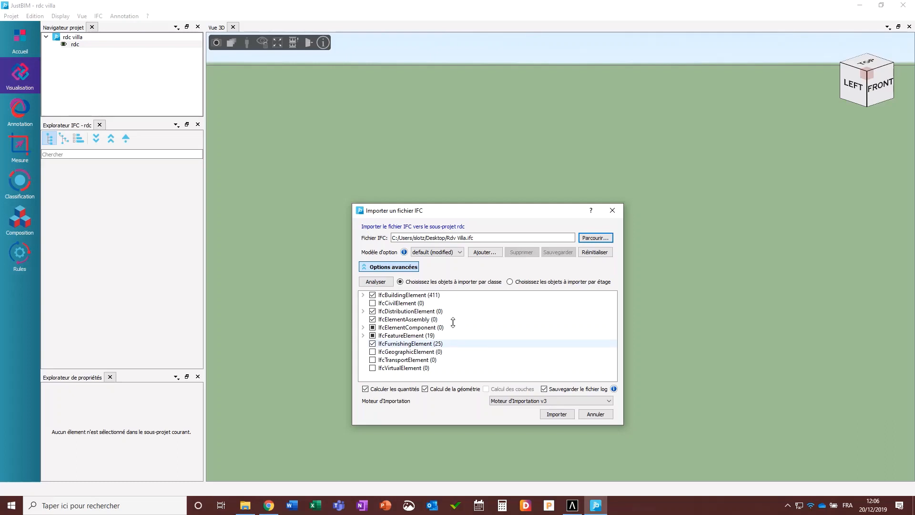
click(555, 415)
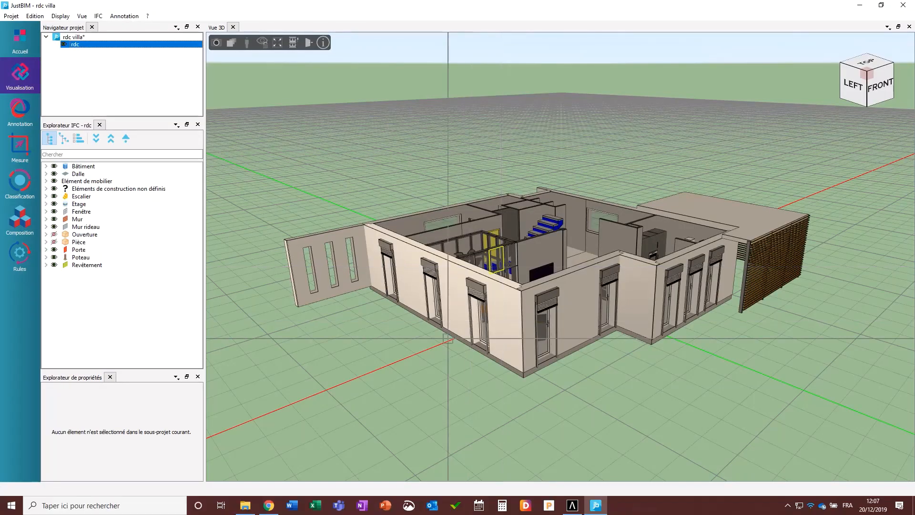
Select the exterior wall with three window openings and examine its Qto_WallBaseQuantities and general quantities.
click(455, 279)
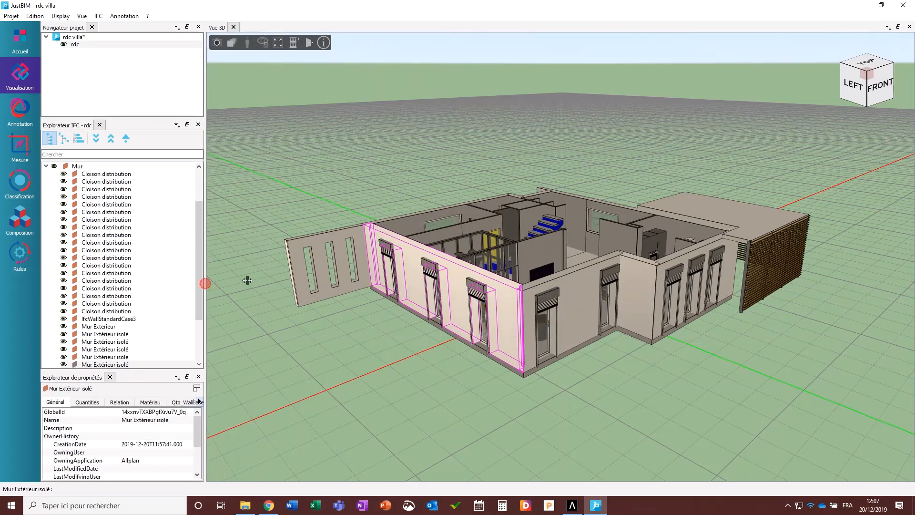
drag(205, 284, 300, 285)
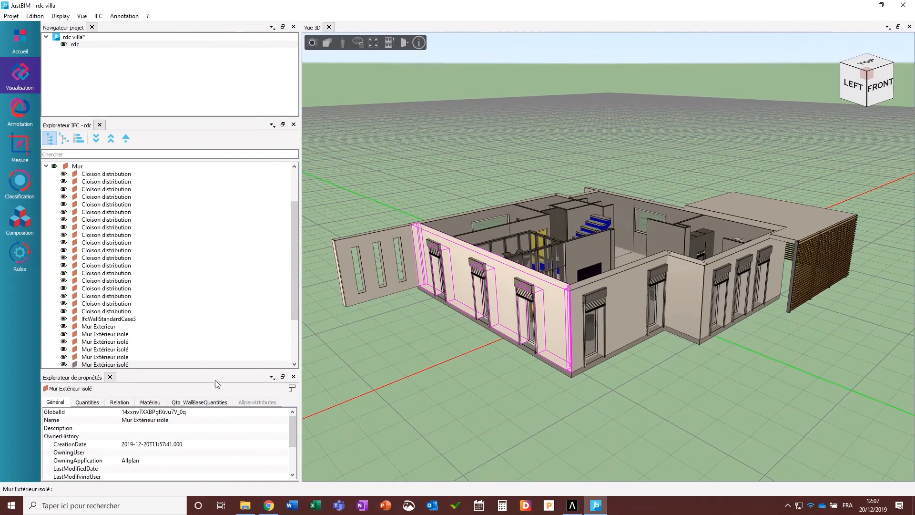
click(205, 406)
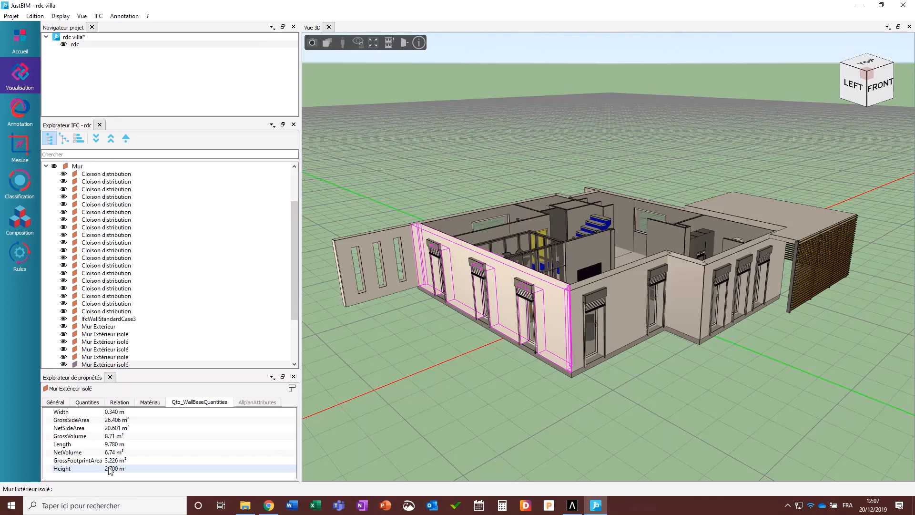
click(86, 402)
scroll(104, 443, down, 2)
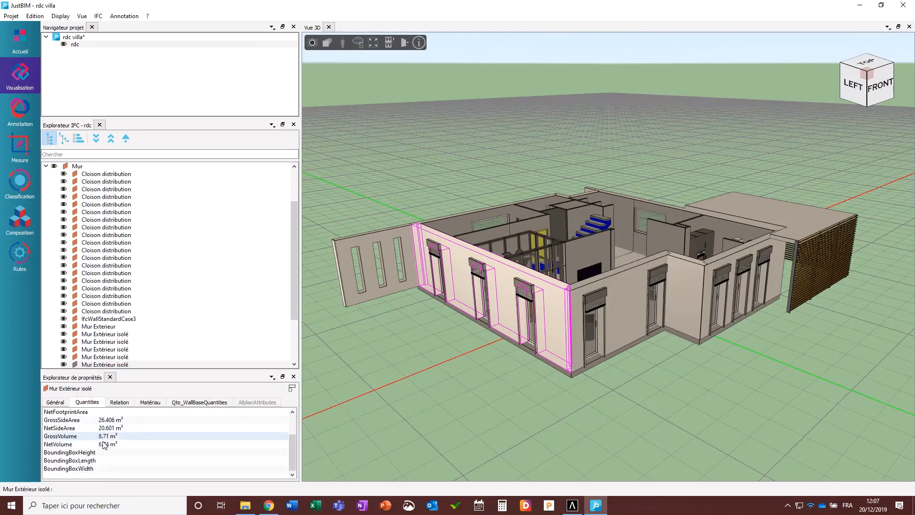
scroll(104, 445, up, 2)
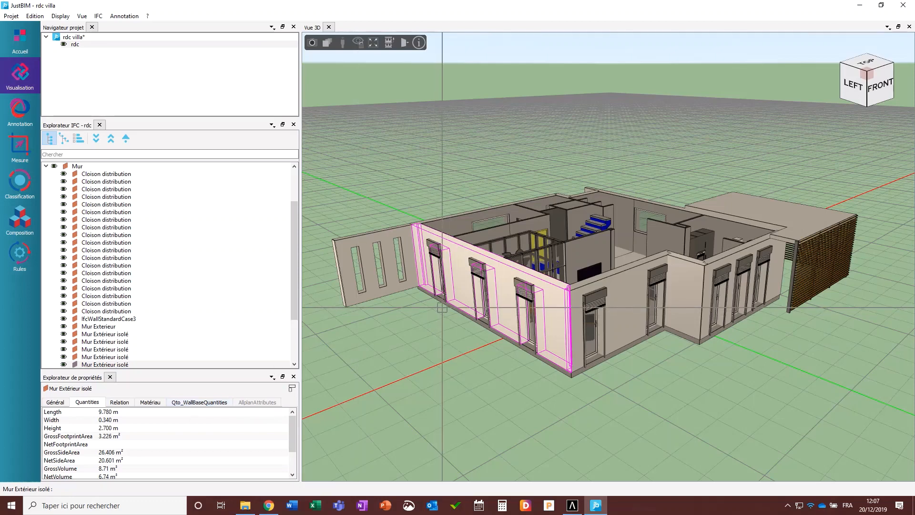
middle_drag(441, 265, 539, 219)
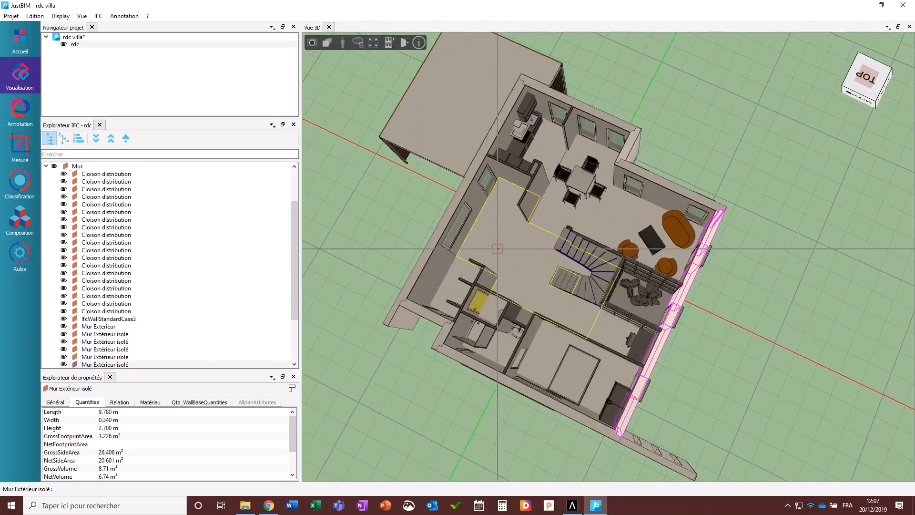
Examine the gross areas of the floor and wall coverings in the kitchen and the living room.
click(548, 203)
click(541, 105)
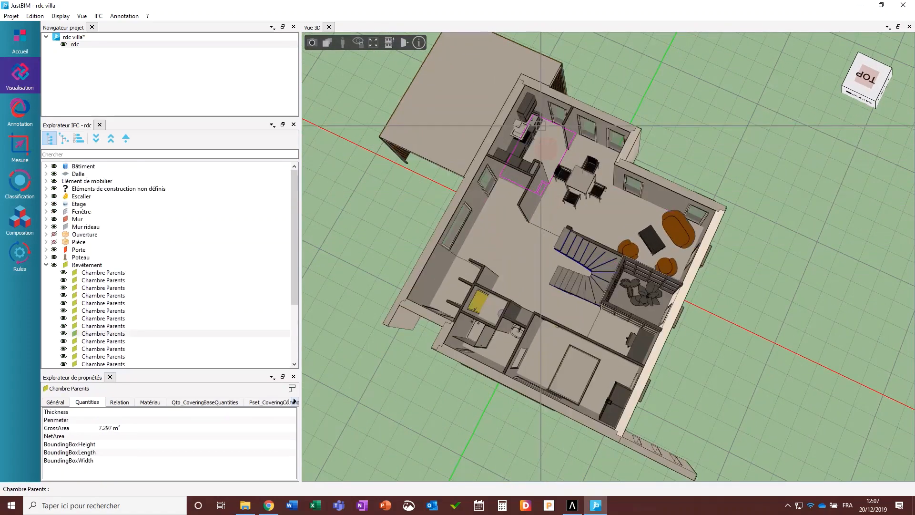
click(596, 125)
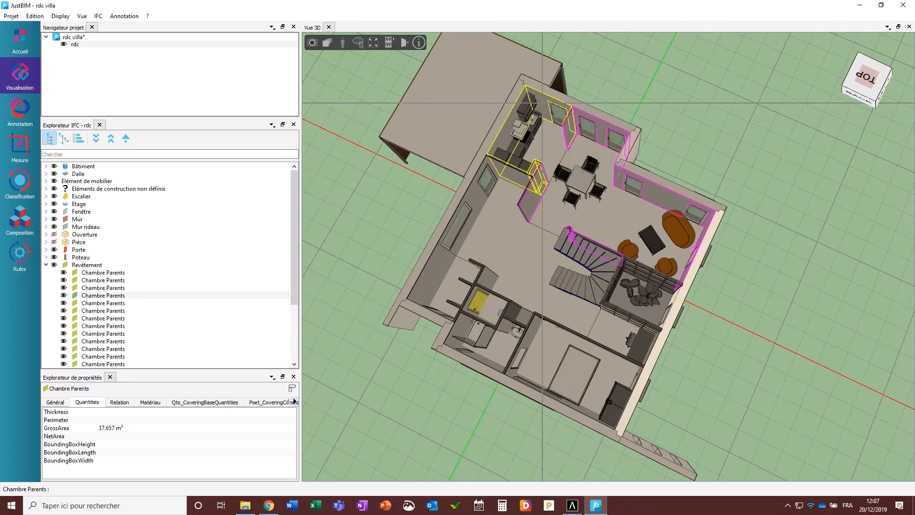
click(554, 143)
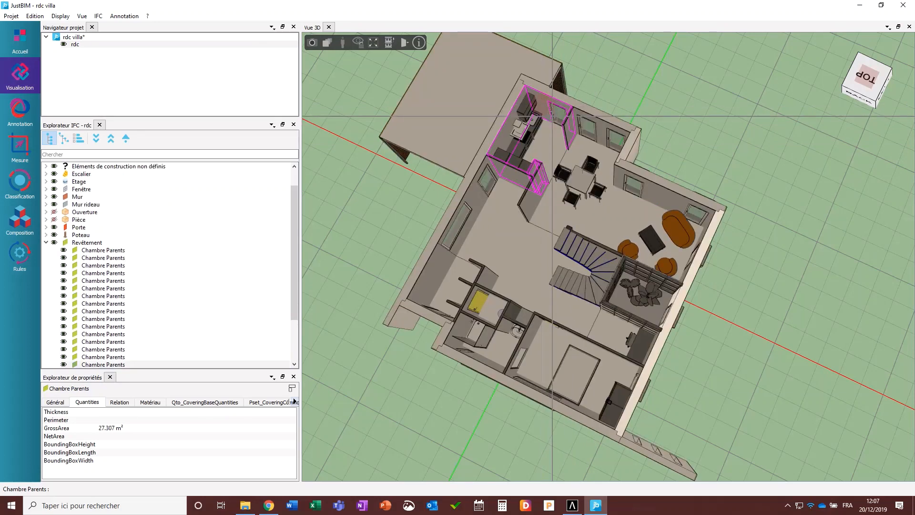
click(579, 153)
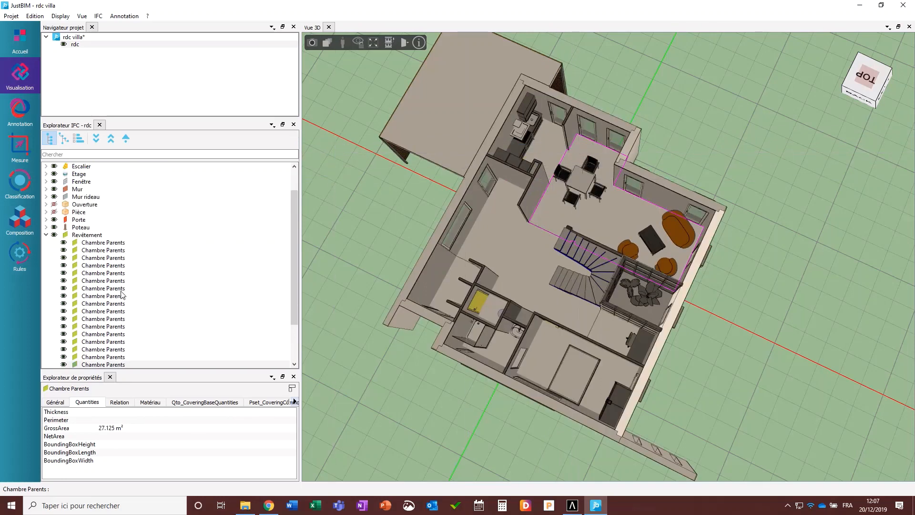
Review the coverings listed under the Revêtement class and check the quantities of the first Chambre Parents covering.
scroll(125, 296, down, 2)
scroll(125, 296, up, 1)
scroll(125, 296, down, 1)
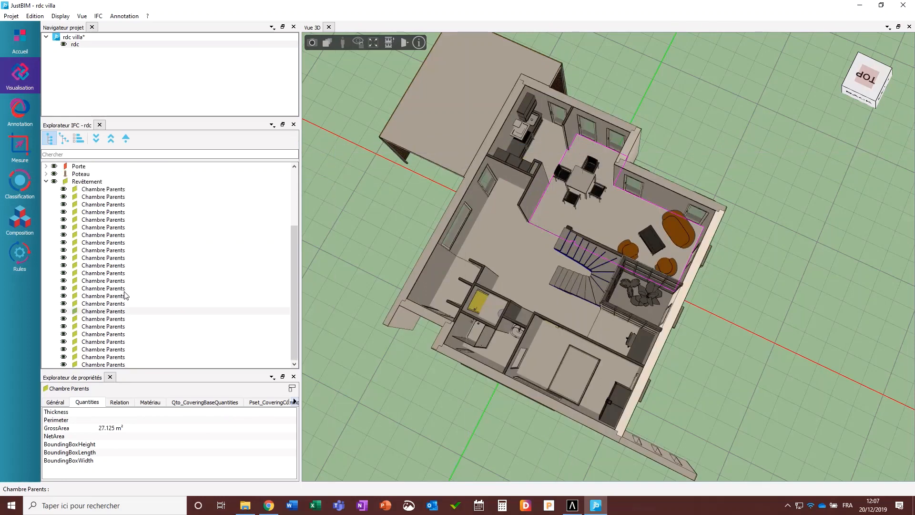
scroll(125, 295, up, 4)
click(86, 265)
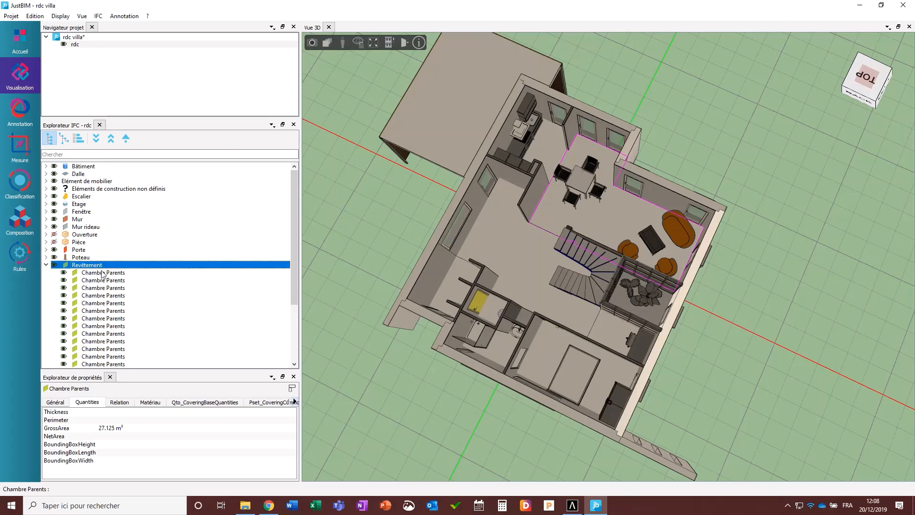
click(104, 273)
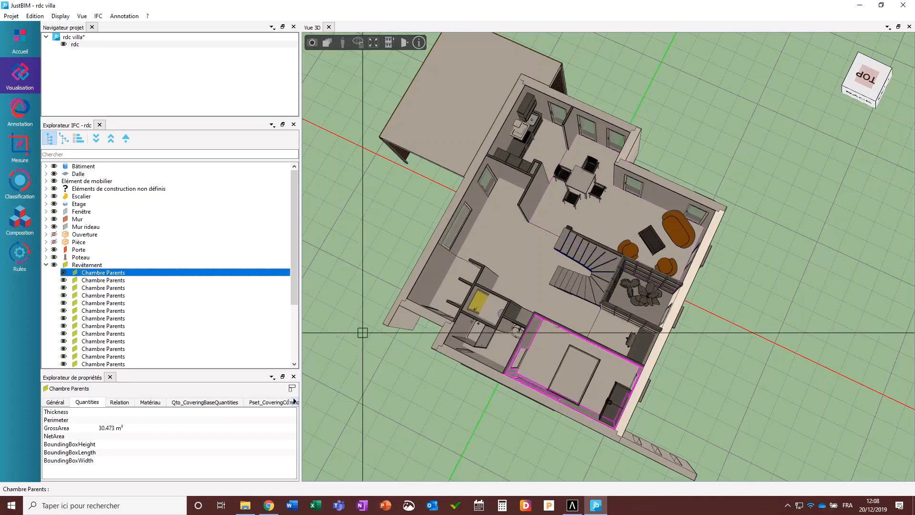
Check the quantities and material layer of the hall floor covering and the material of the kitchen floor covering.
click(511, 286)
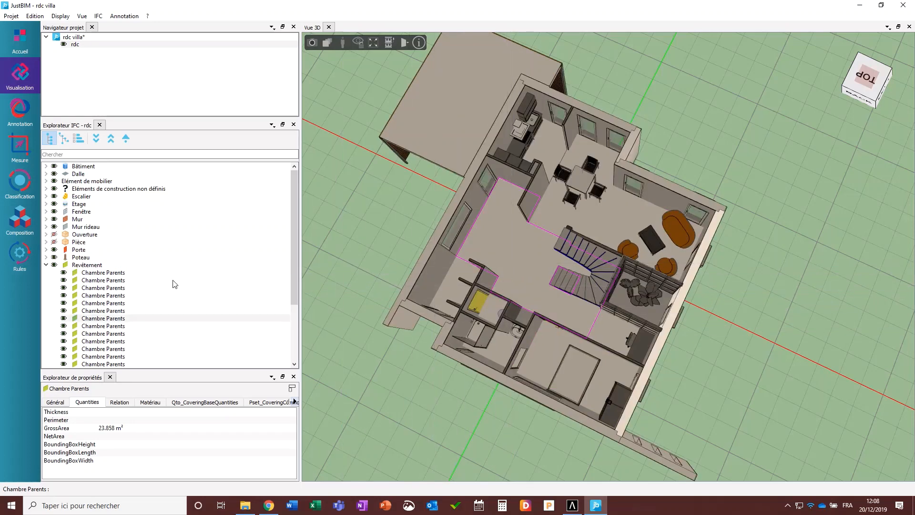
click(150, 401)
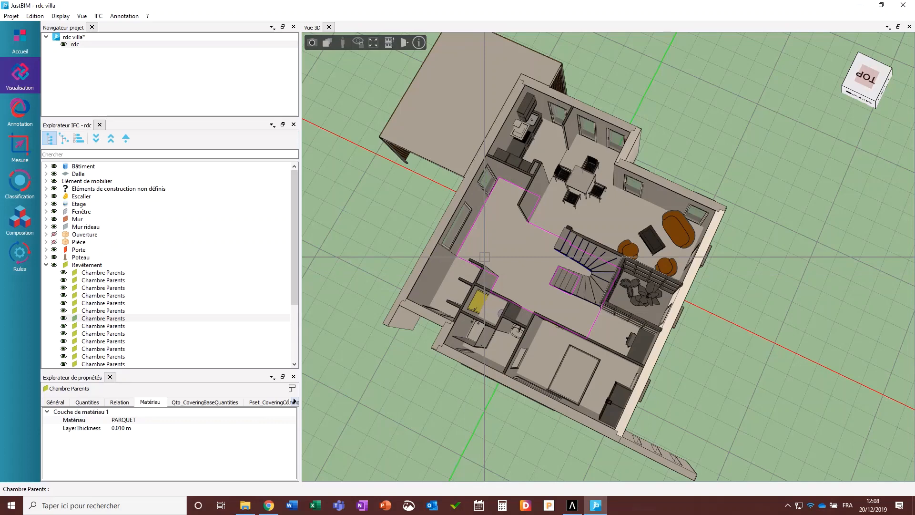
click(534, 143)
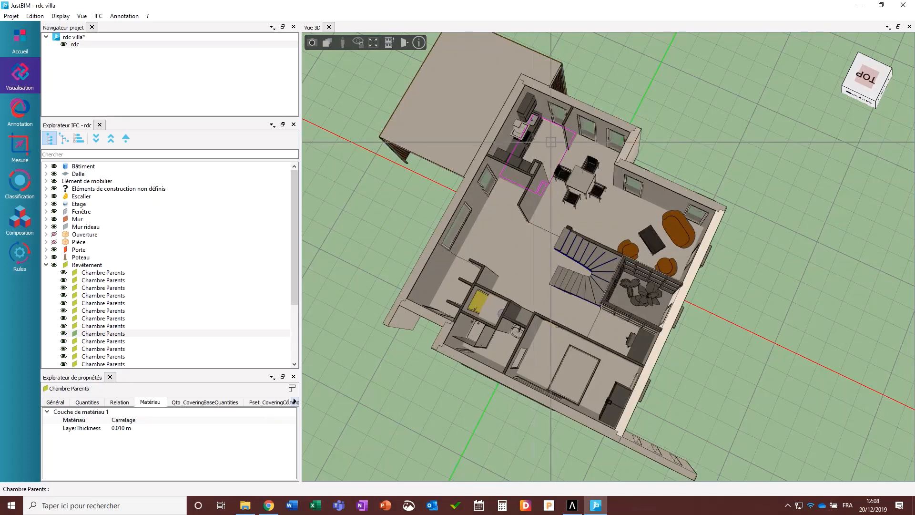
scroll(540, 137, up, 5)
scroll(540, 136, down, 3)
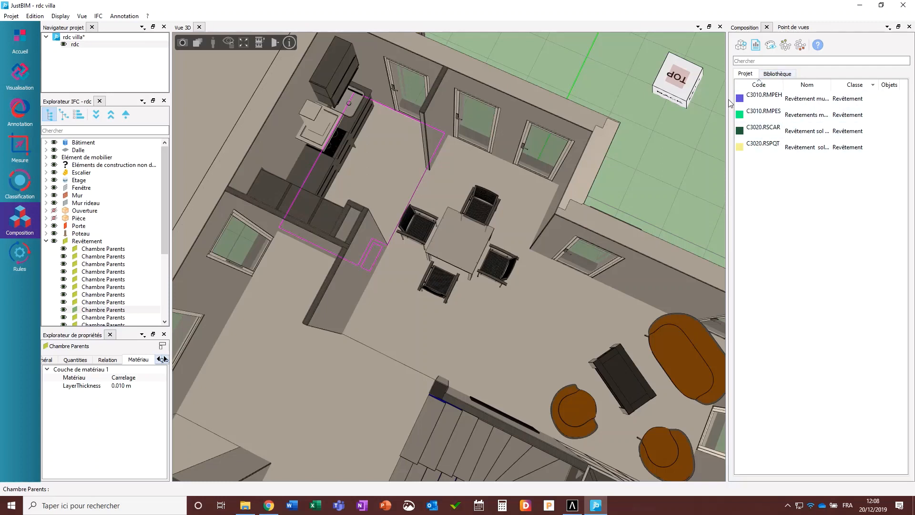
Show the project compositions with their full names and open Revêtement sol Carrelage for editing.
drag(727, 99, 654, 99)
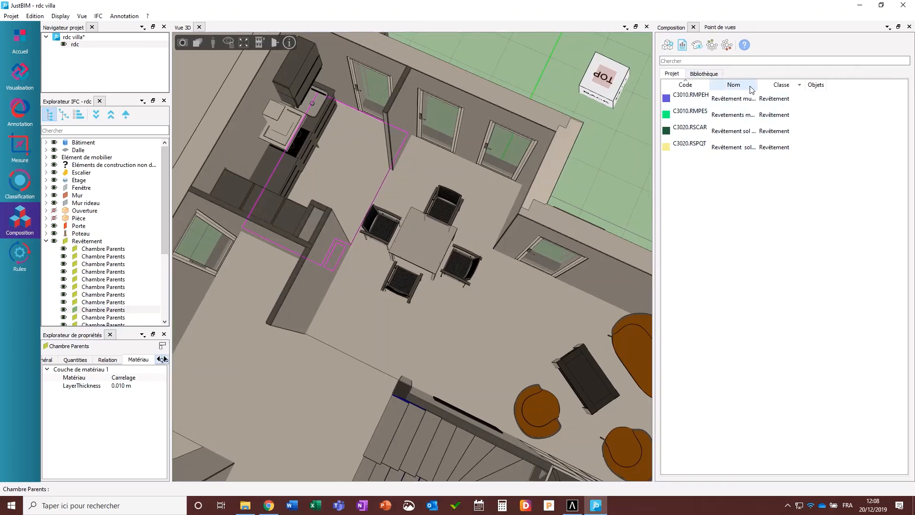
drag(752, 90, 847, 86)
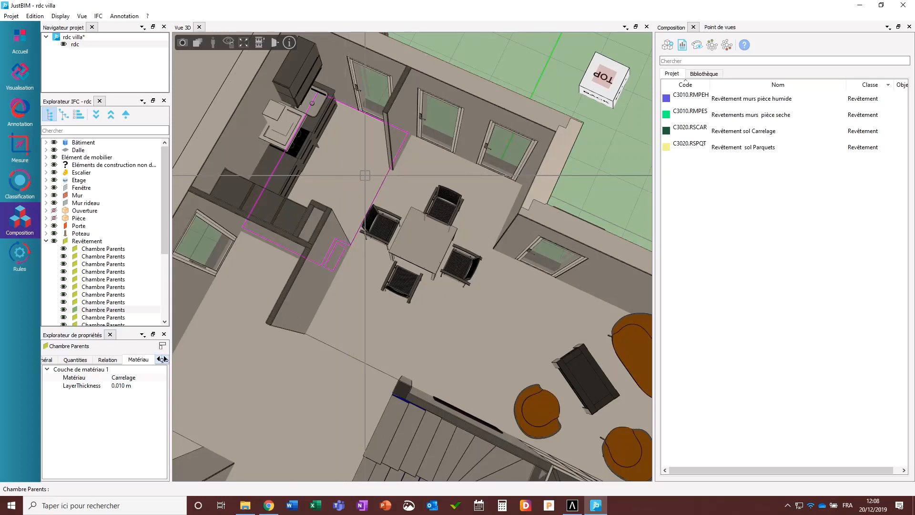
click(753, 116)
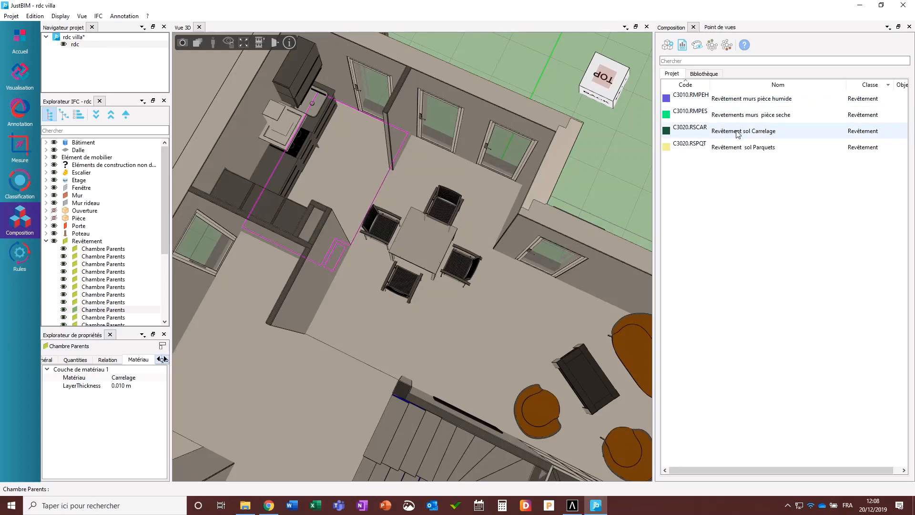
click(761, 136)
double_click(760, 136)
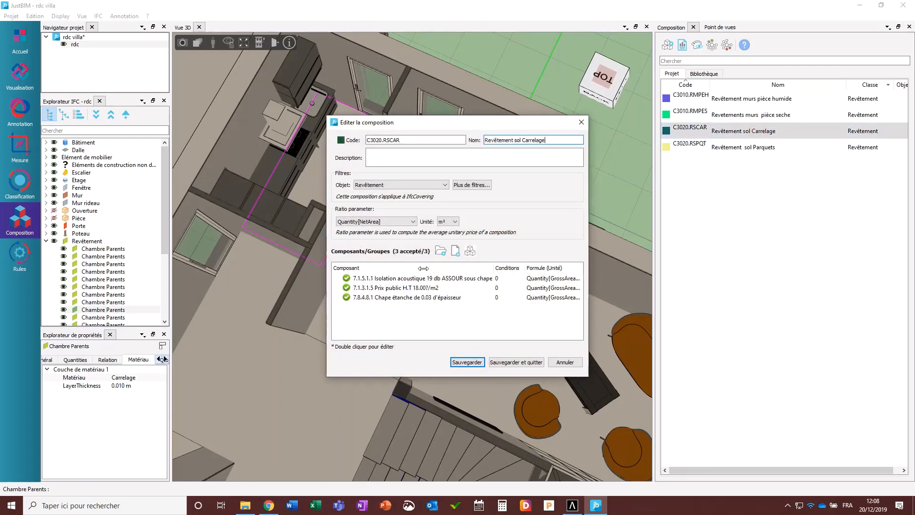
Examine the library entry of component 7.1.5.1.1 Isolation acoustique 19 db in the BPC library with full titles visible.
drag(496, 267, 527, 267)
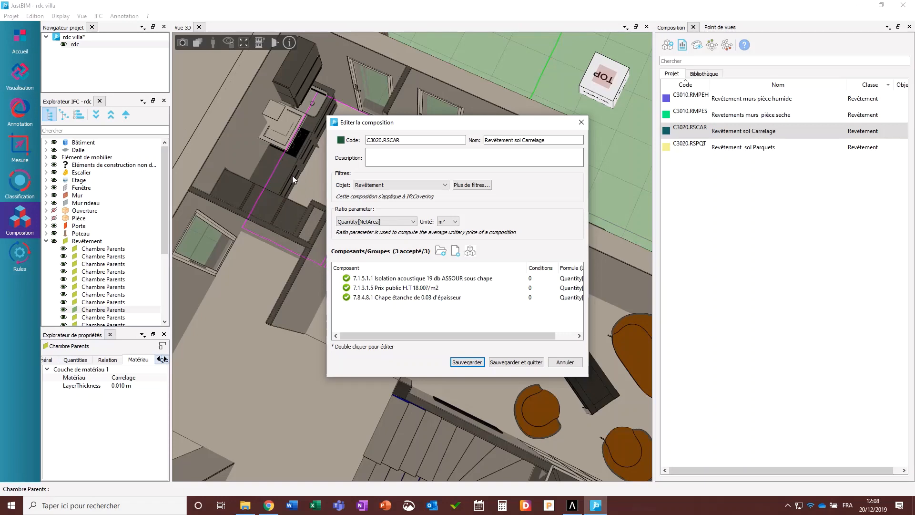
double_click(433, 279)
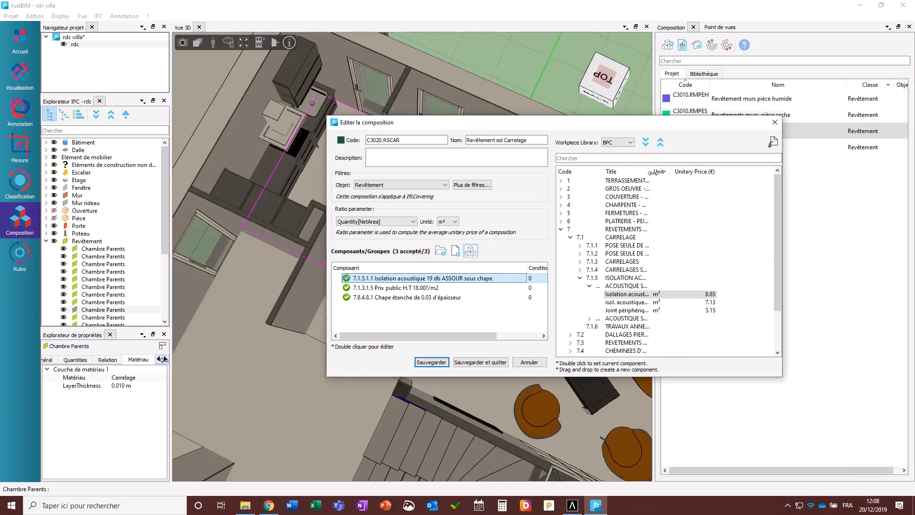
double_click(655, 172)
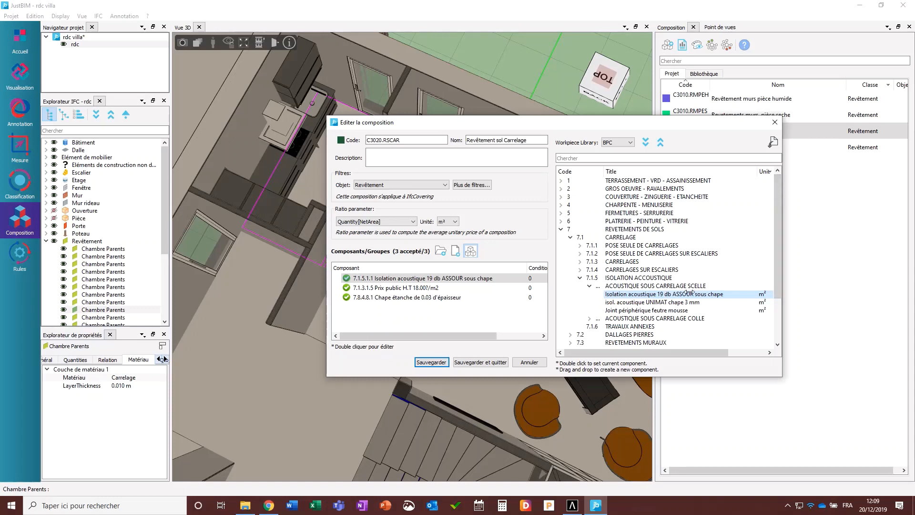
Replace the composition's 18.00 per m2 tile component with the 20.00 per m2 one from F. ET P. CARRELAGE GRES COLLE.
click(415, 288)
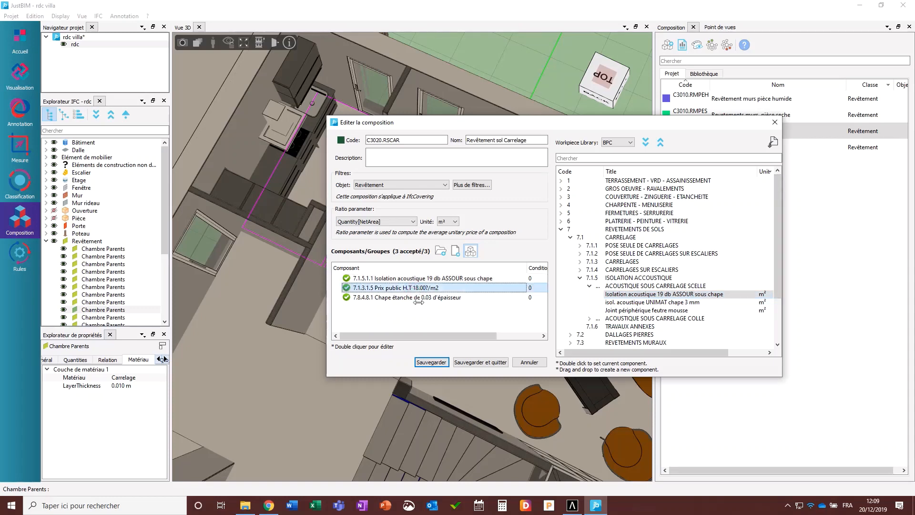
click(380, 289)
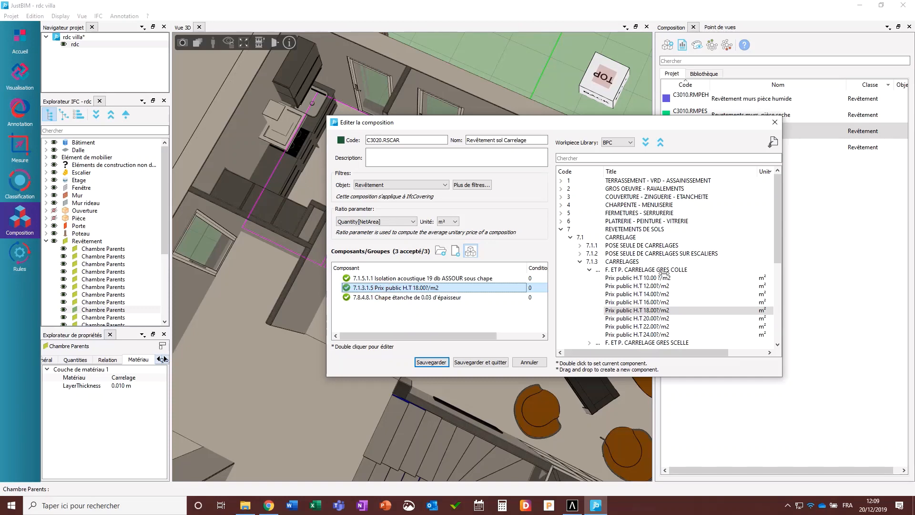
double_click(648, 318)
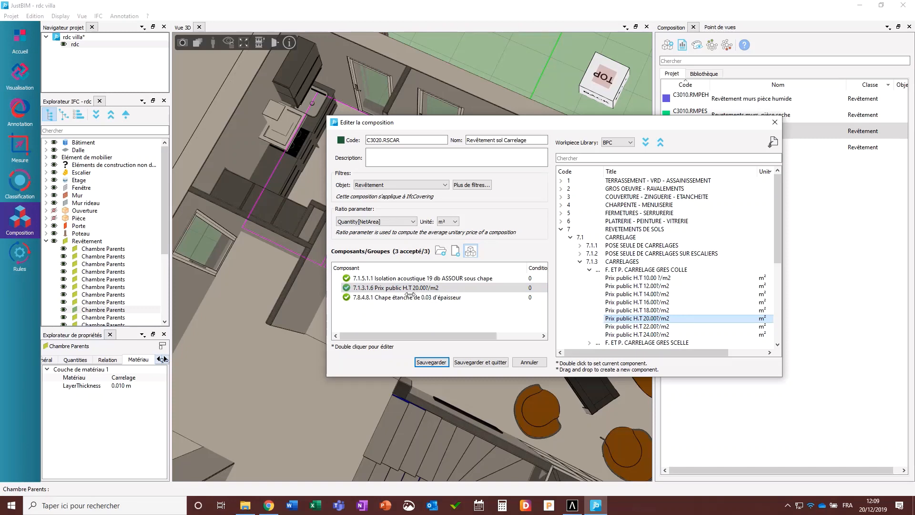
Try adding the 18.00 per m2 tile entry as an extra component, check its formula, and delete it again.
drag(646, 310, 387, 310)
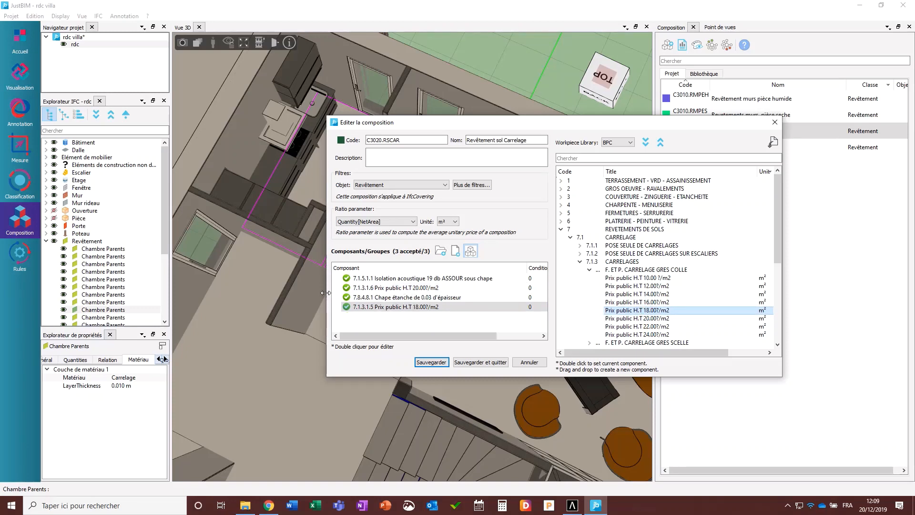
drag(325, 293, 148, 314)
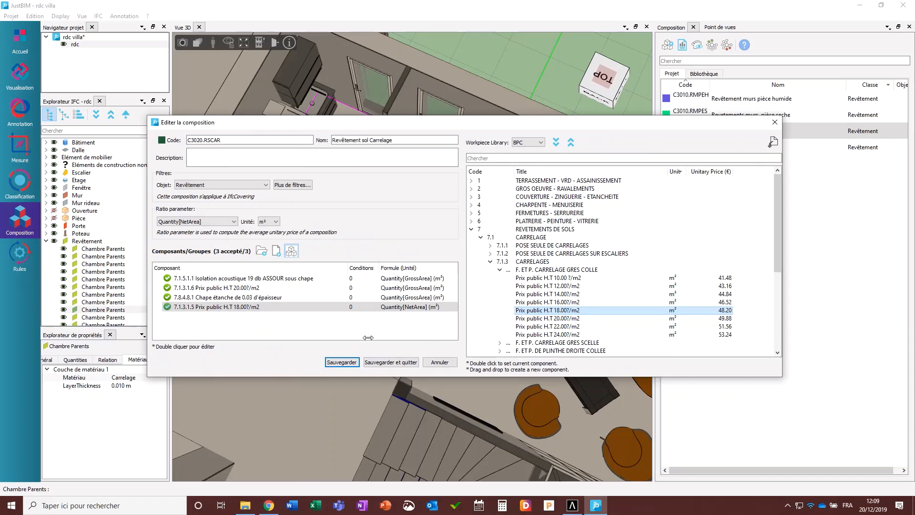
right_click(418, 308)
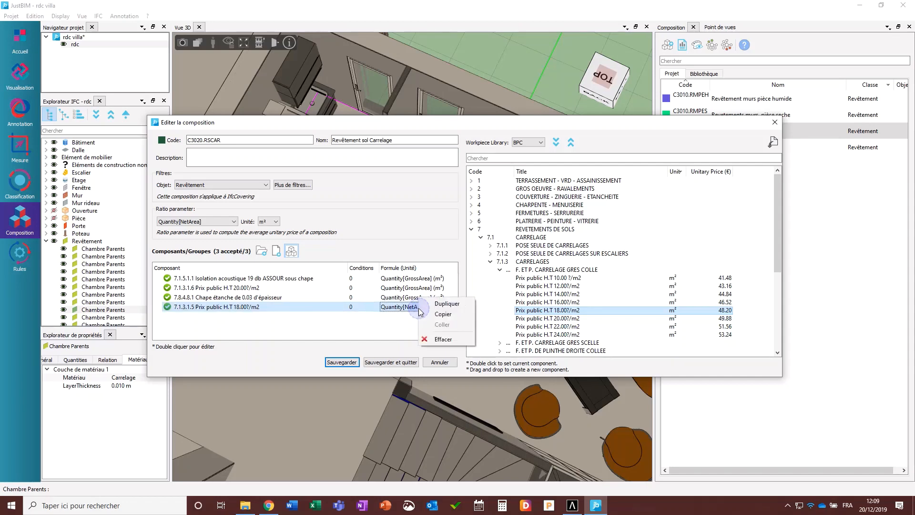
click(444, 339)
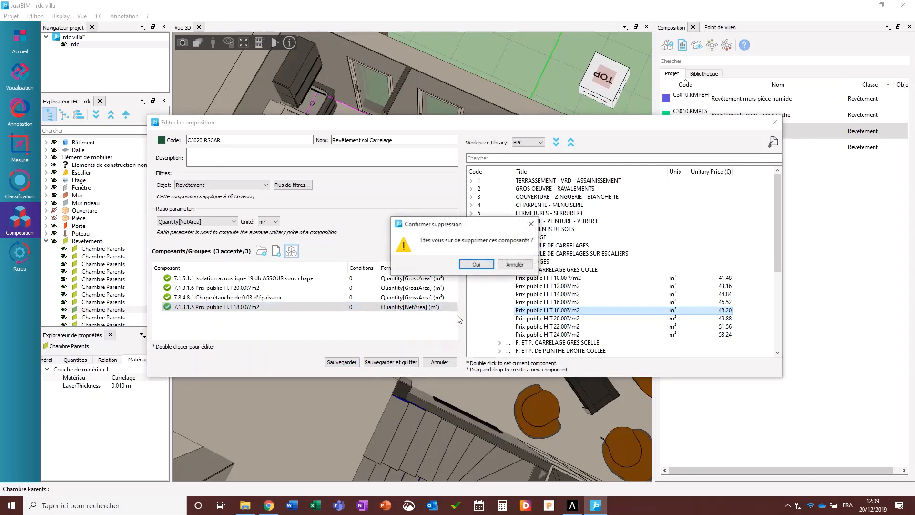
click(477, 265)
Save the edited Revêtement sol Carrelage composition and apply it to the selected kitchen floor covering.
click(398, 361)
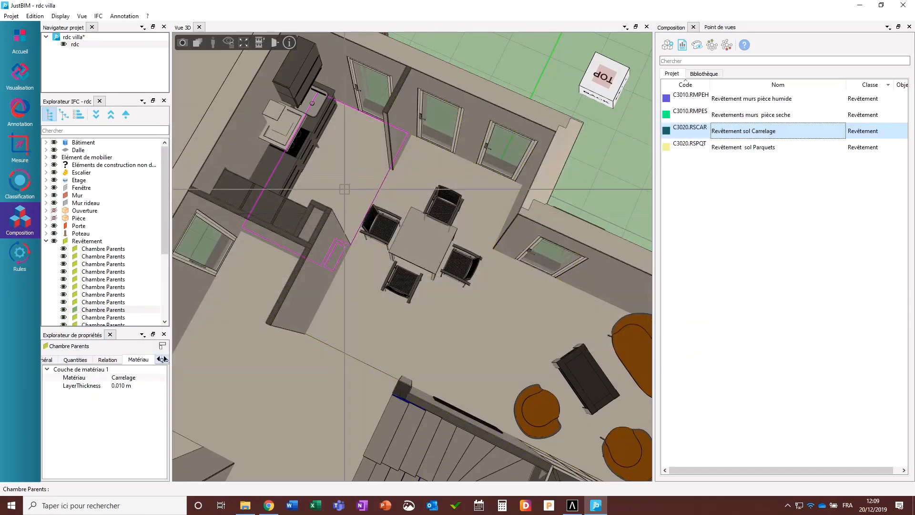
right_click(744, 129)
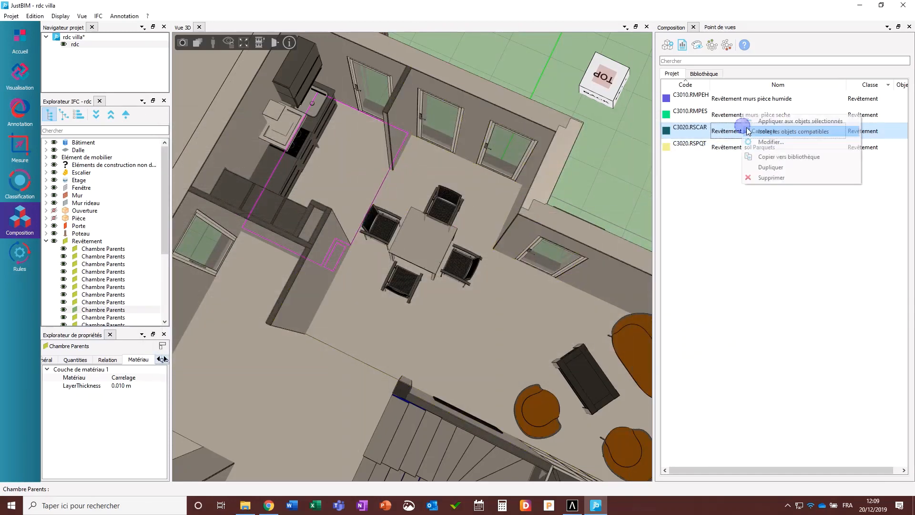
click(771, 123)
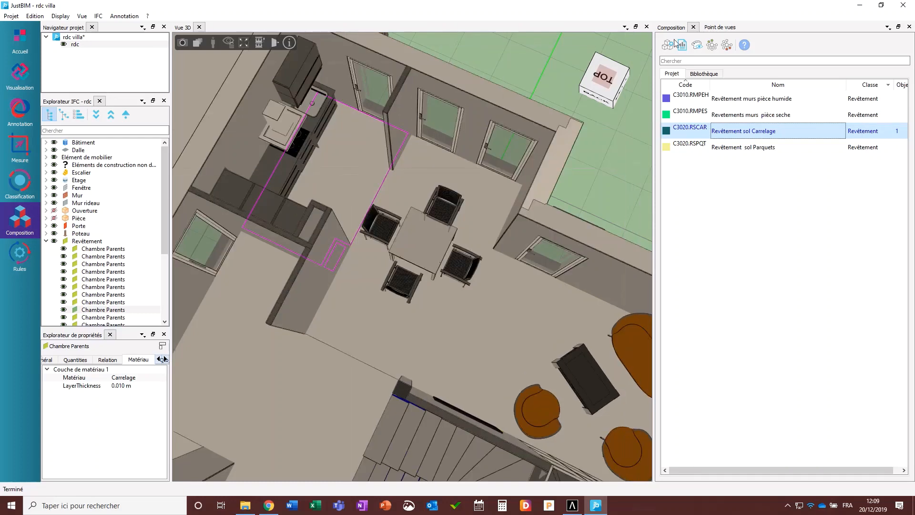
Colour the model by composition and change the Revêtement sol Carrelage colour to light blue #0eb9df, saving the composition.
click(697, 45)
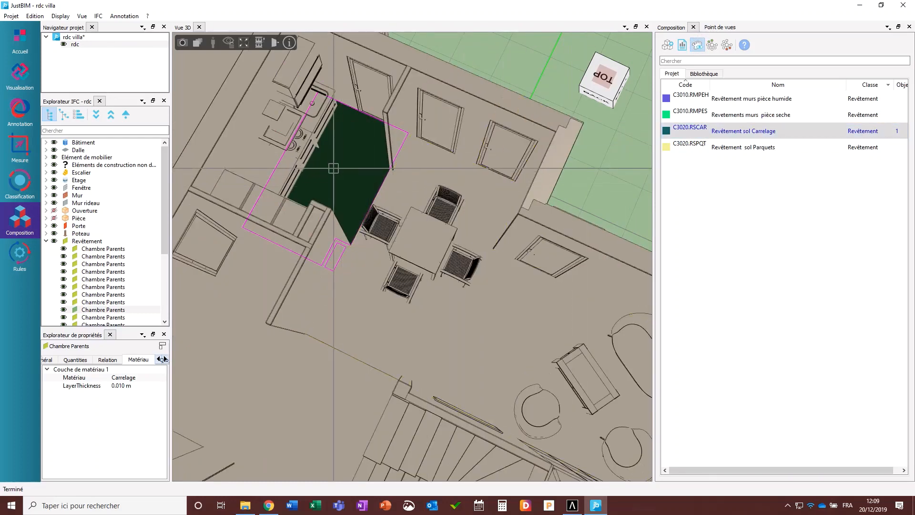
click(704, 133)
double_click(669, 133)
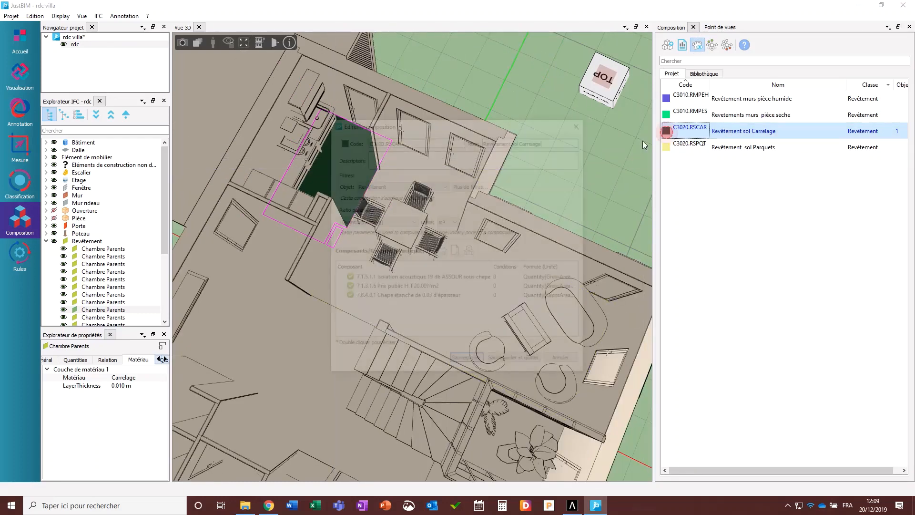
click(341, 140)
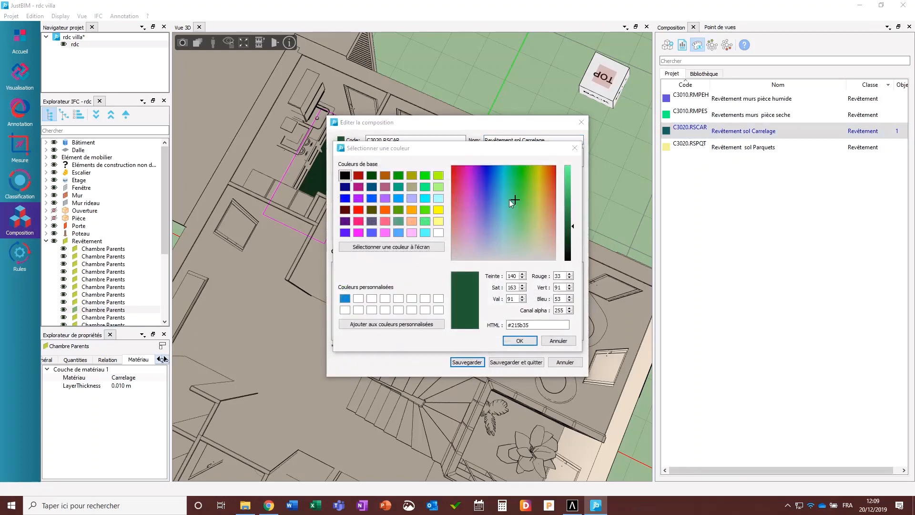
click(515, 174)
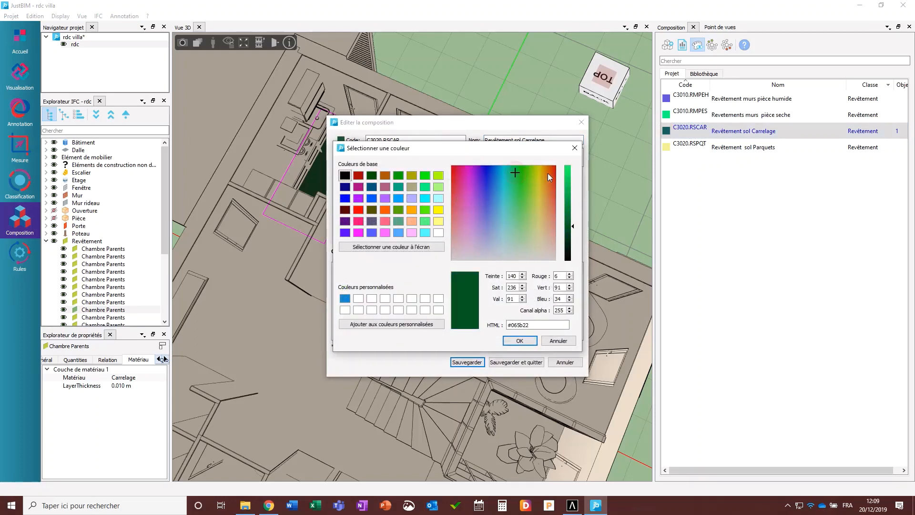
click(568, 177)
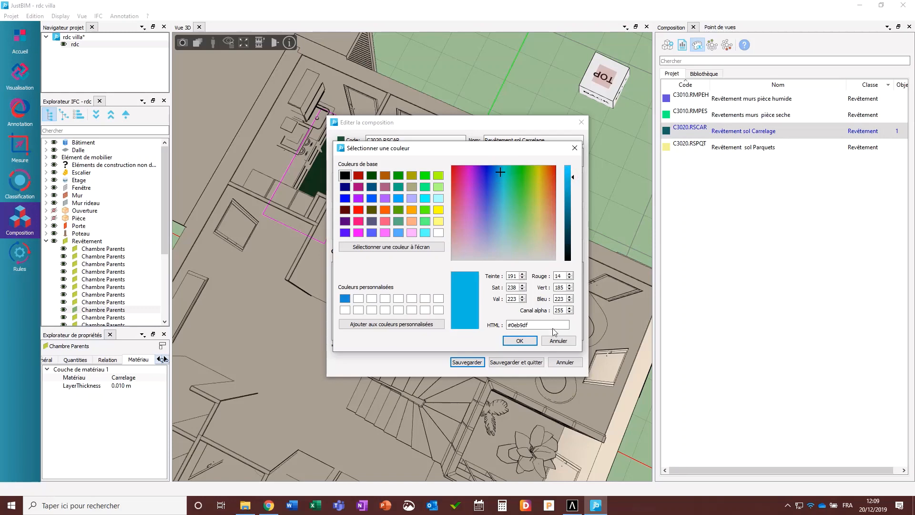
click(532, 340)
click(519, 362)
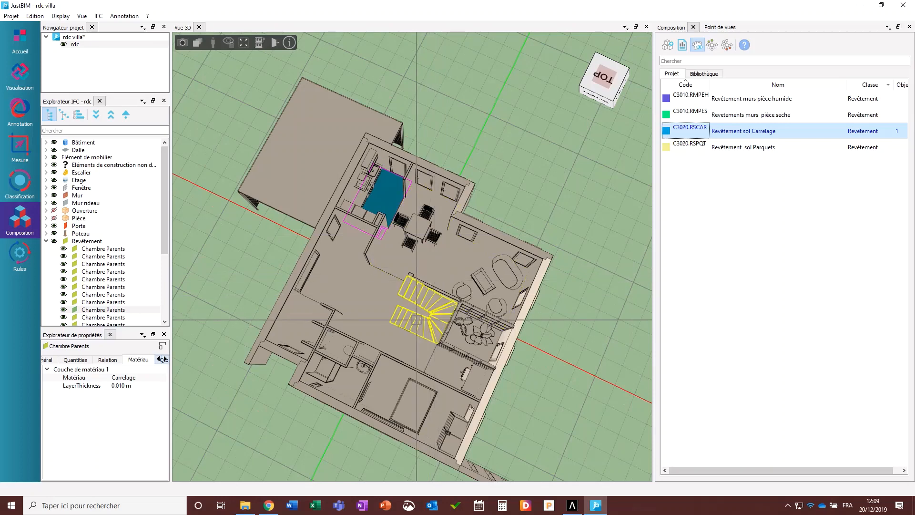
Isolate the objects that have a composition assigned in the 3D view.
click(711, 46)
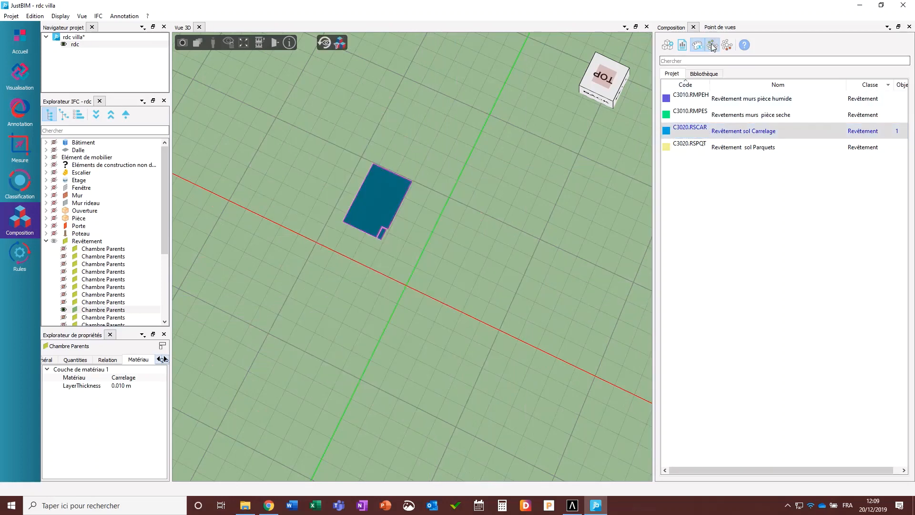
Compare the objects without a composition against those with one by isolating each set, and restore the full model's visibility.
click(726, 46)
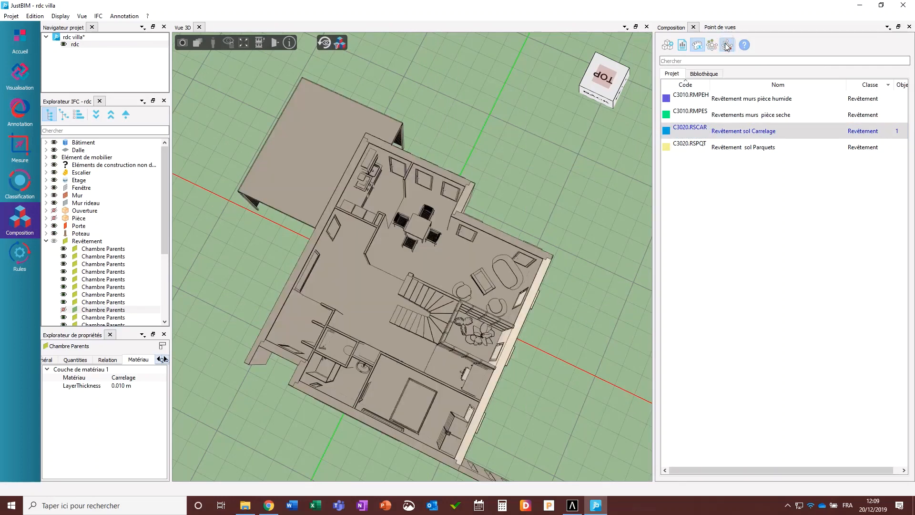
click(718, 46)
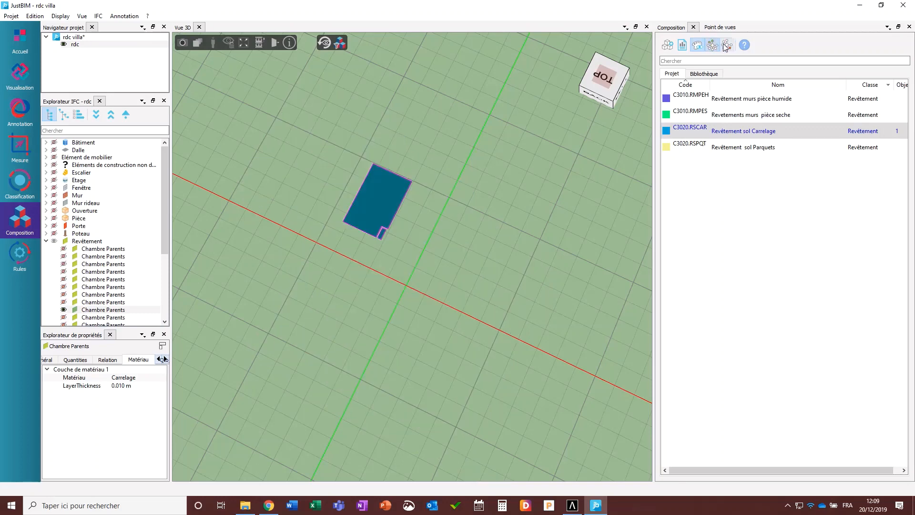
click(726, 46)
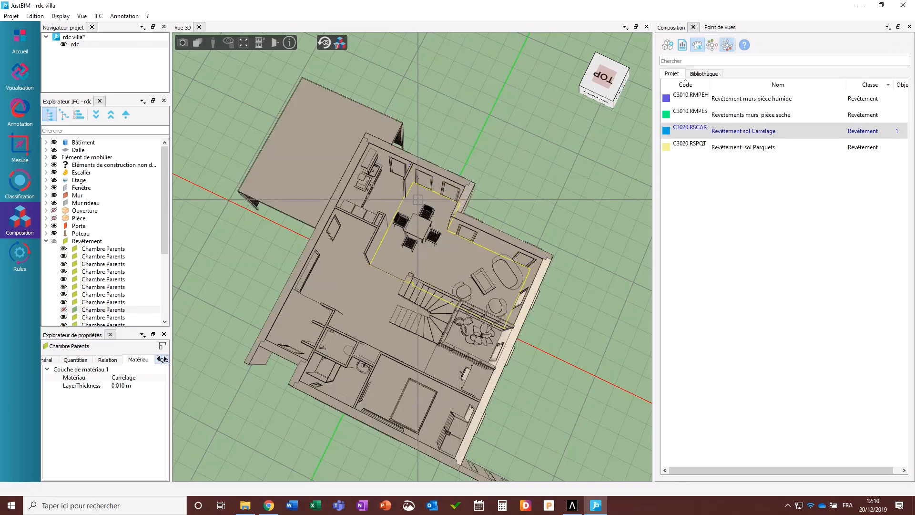
click(325, 43)
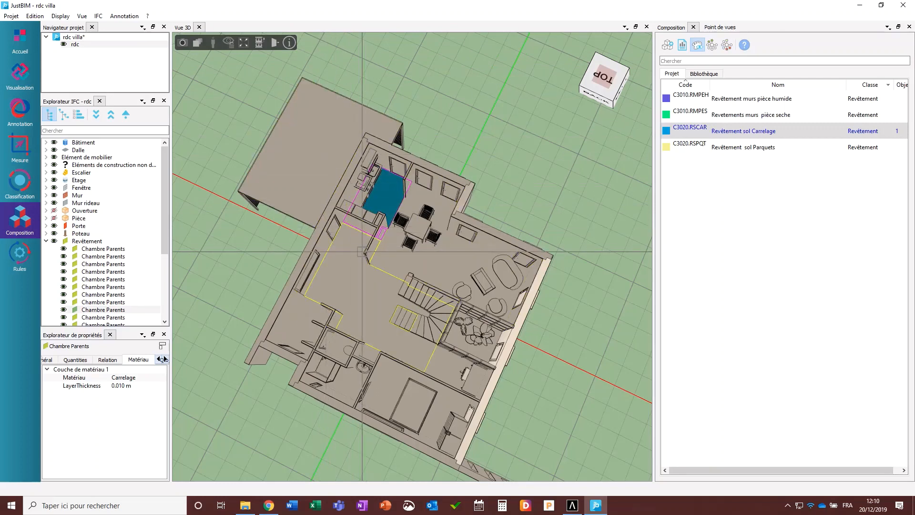
Apply the Revêtement sol Carrelage composition to the floor coverings of the entrance, WC and bathroom.
click(307, 311)
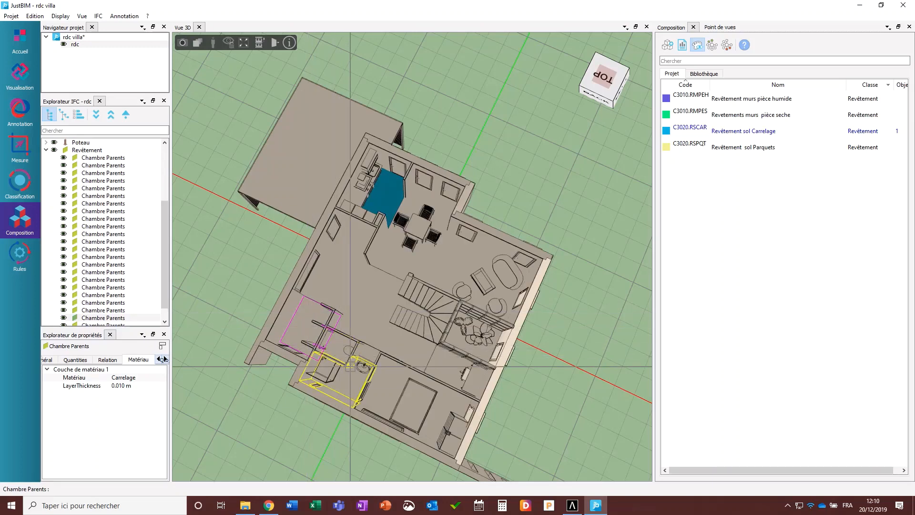
ctrl+click(339, 347)
ctrl+click(340, 347)
click(760, 130)
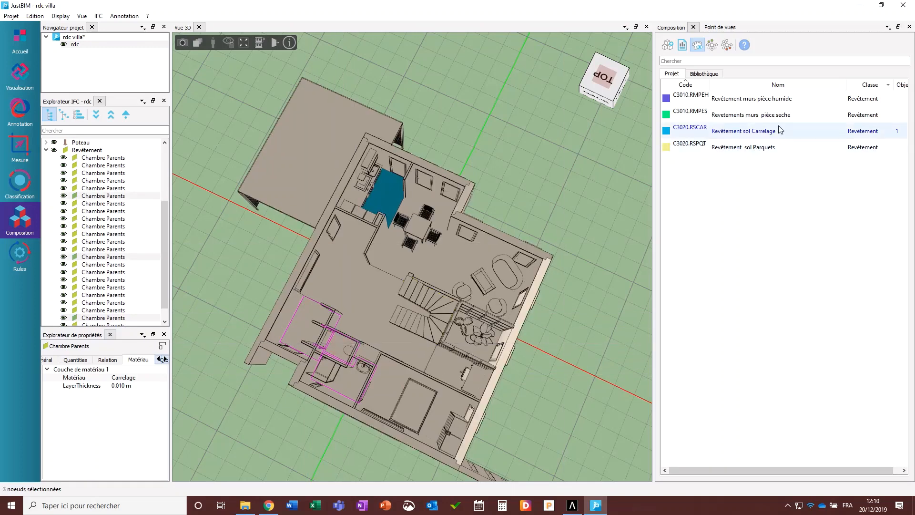
right_click(762, 131)
click(811, 120)
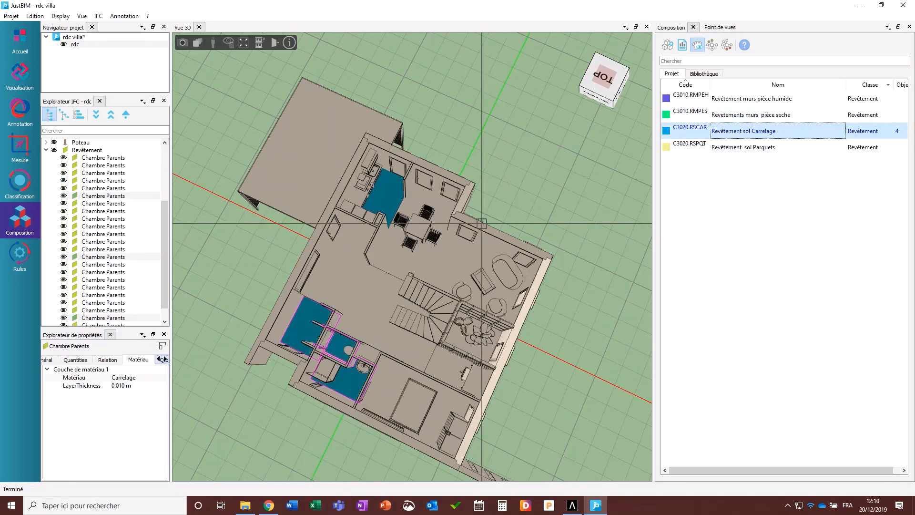
Apply the Revêtement sol Parquets composition to the floor coverings of the circulation area, living room, office corner and parents' bedroom.
click(371, 291)
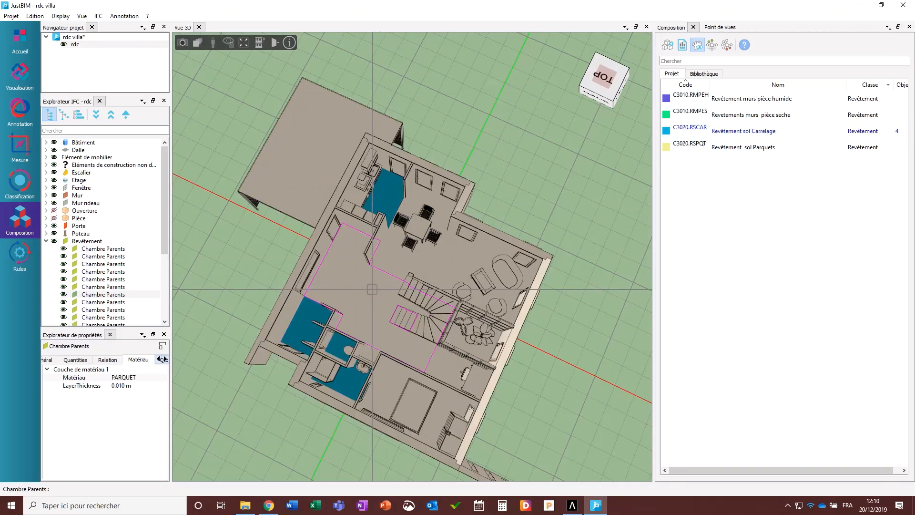
ctrl+click(391, 264)
ctrl+click(436, 370)
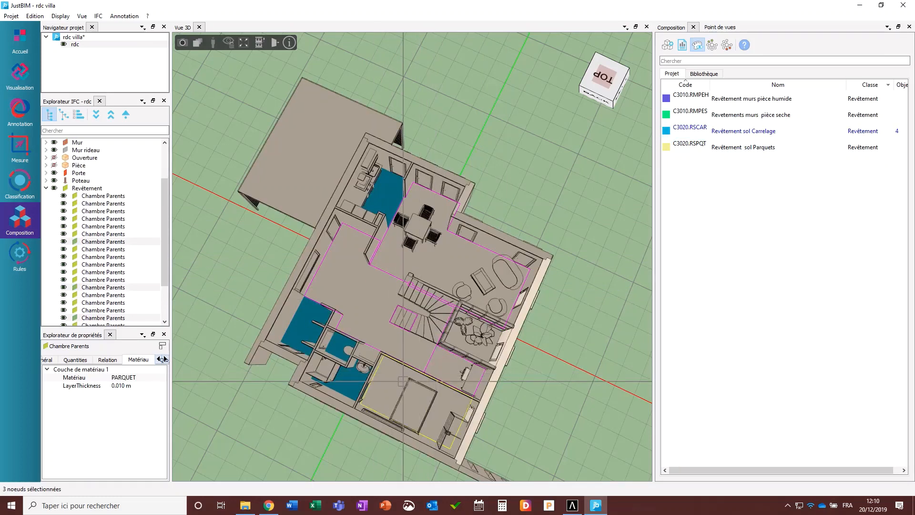
ctrl+click(403, 380)
click(743, 147)
right_click(750, 143)
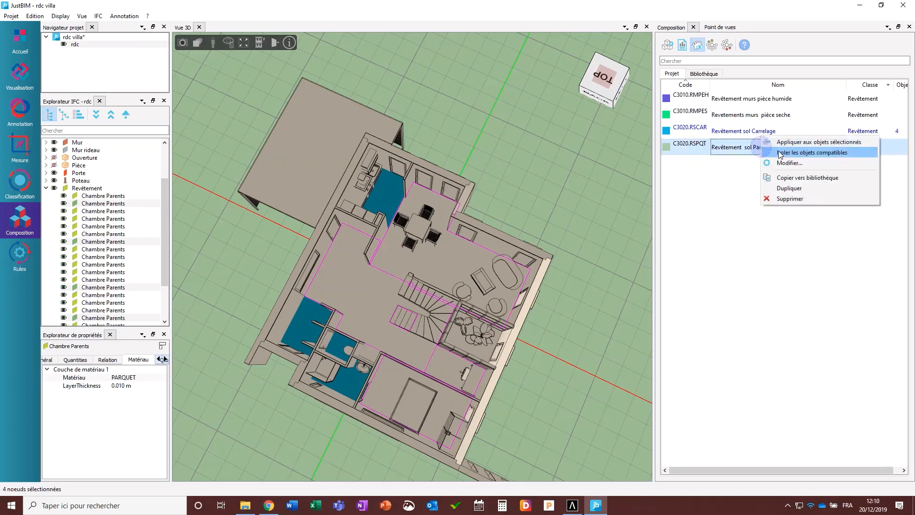
click(786, 142)
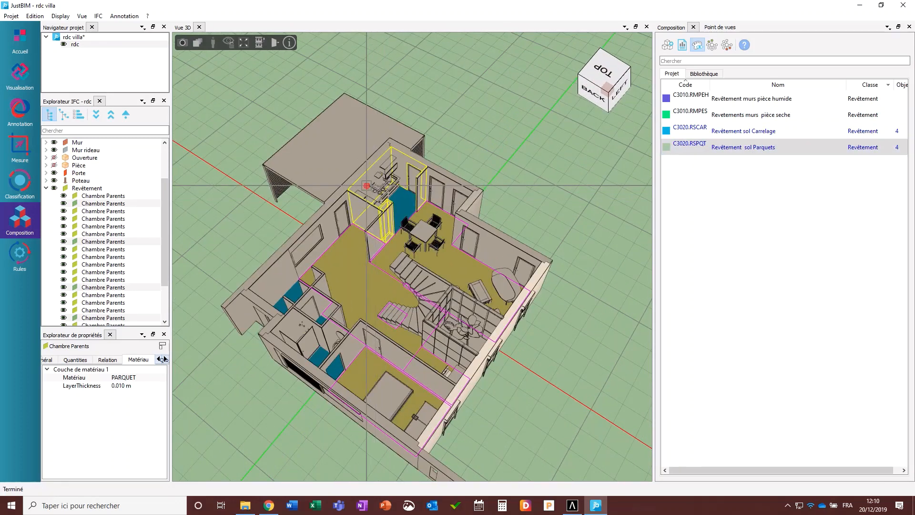
Apply the Revetements murs pièce seche composition to the wall coverings of the kitchen, living room, circulation area, entrance and bedroom.
click(367, 186)
ctrl+click(431, 177)
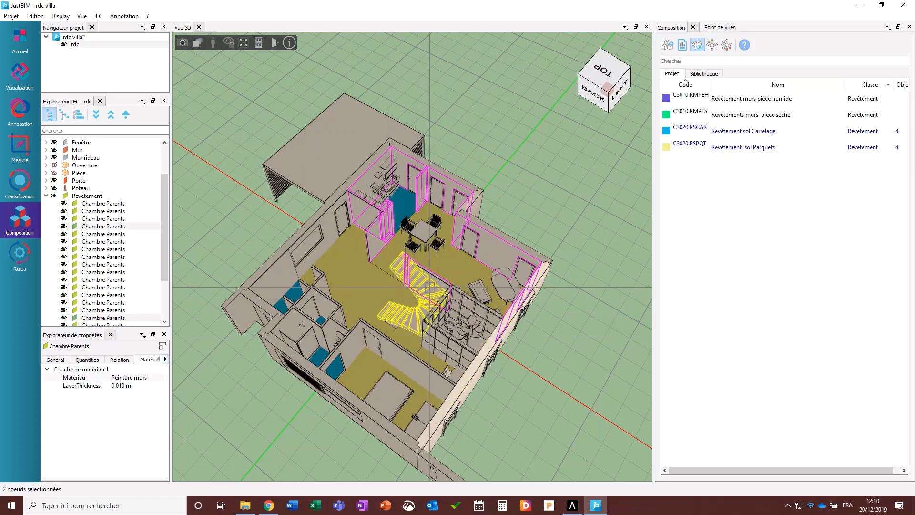
ctrl+click(329, 238)
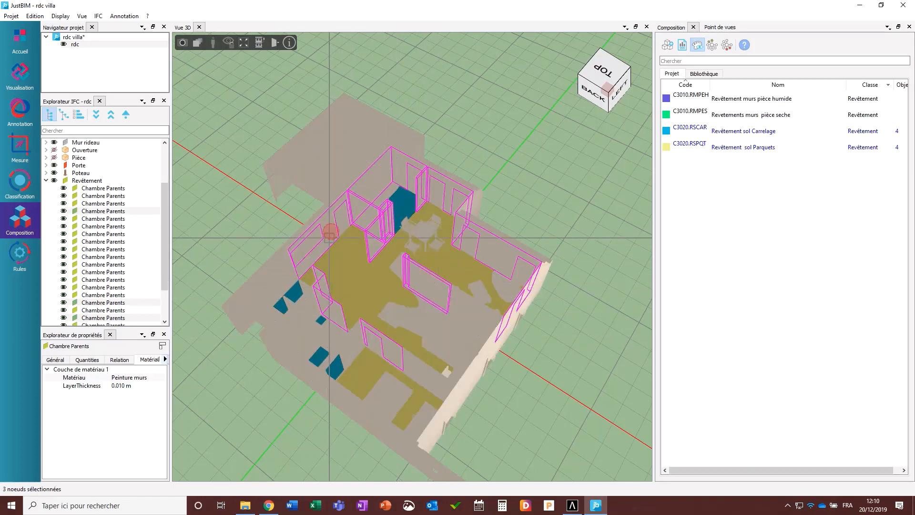
ctrl+click(281, 282)
ctrl+click(351, 340)
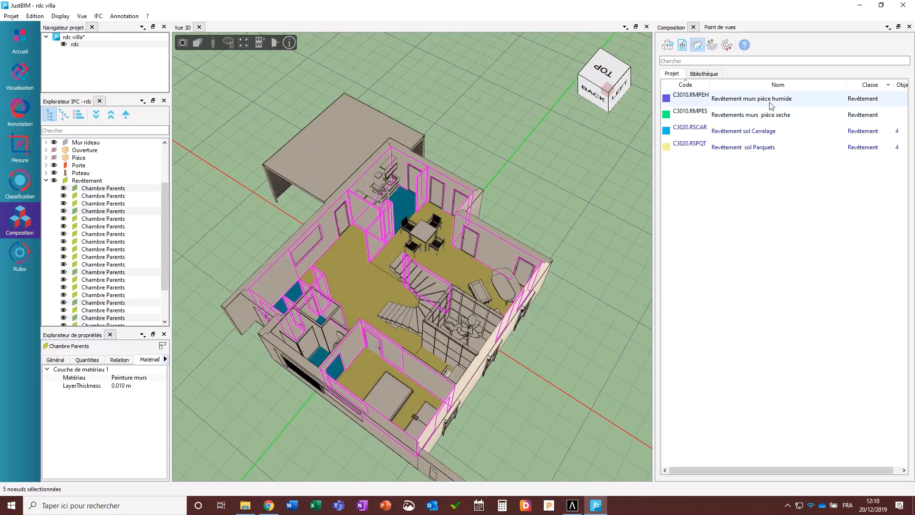
right_click(778, 114)
click(820, 110)
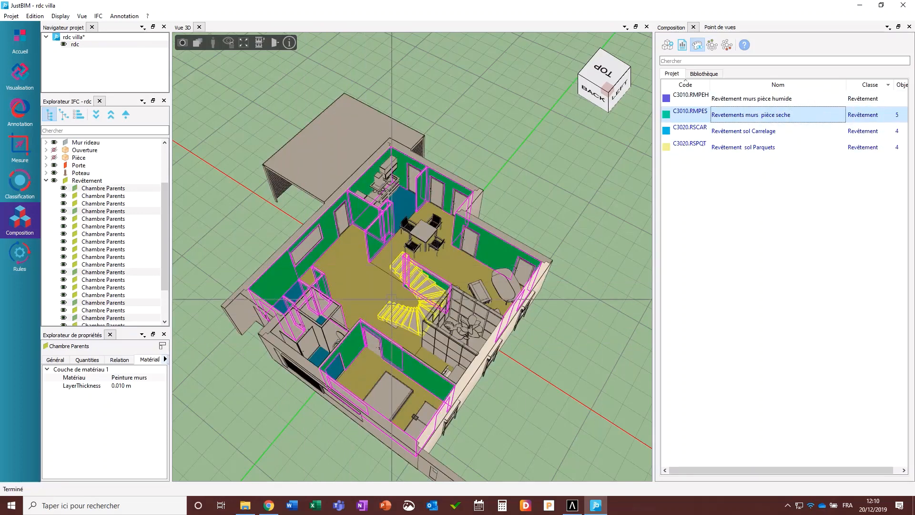
Apply the Revêtement murs pièce humide composition to the wall coverings of the bathroom and WC.
click(315, 333)
scroll(314, 332, up, 6)
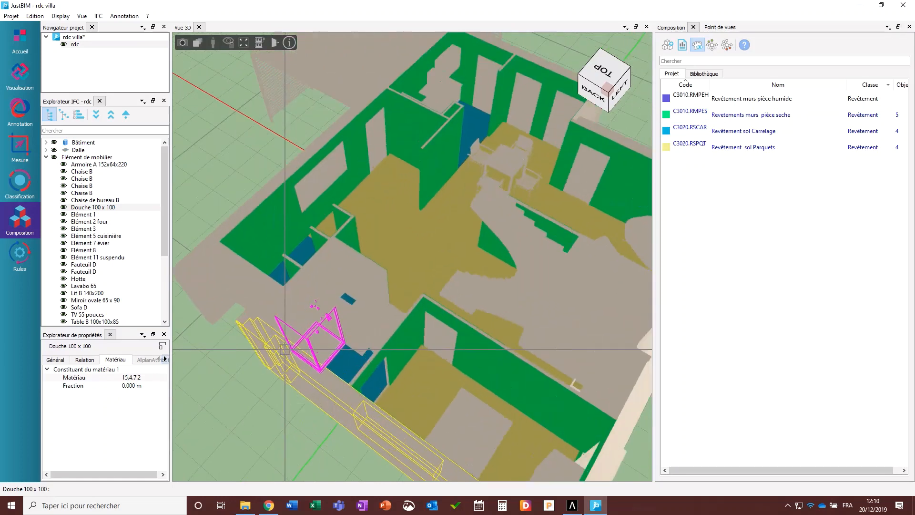
click(364, 310)
ctrl+click(375, 249)
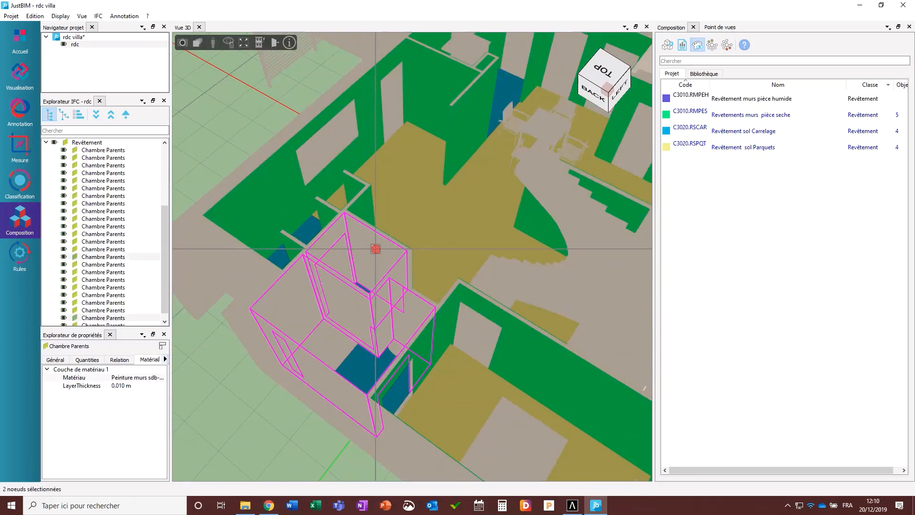
right_click(780, 96)
click(820, 93)
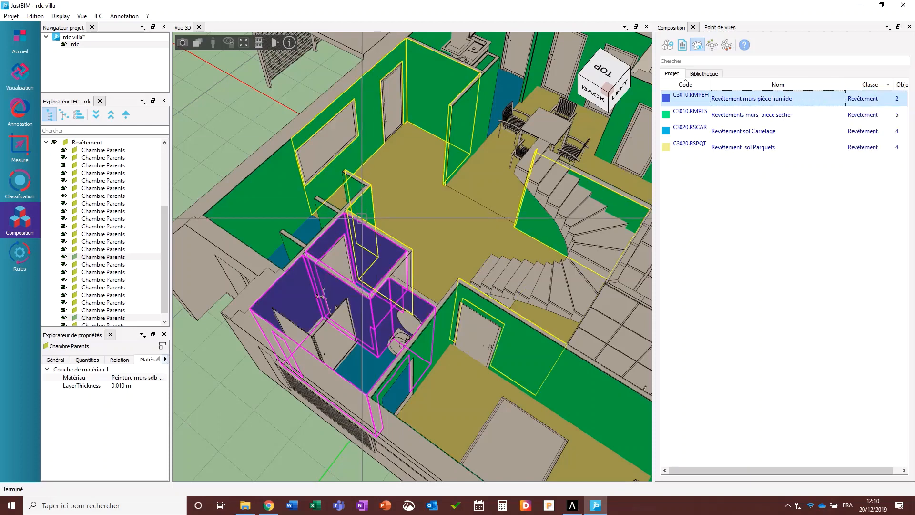
Check the components and formulas of the Revêtement murs pièce humide composition and close it without changes.
scroll(412, 257, down, 8)
scroll(396, 191, up, 3)
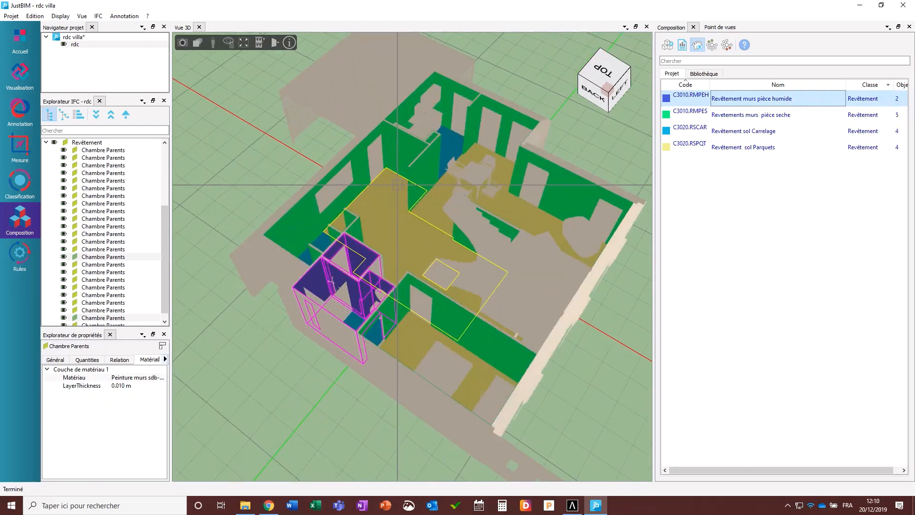
double_click(749, 101)
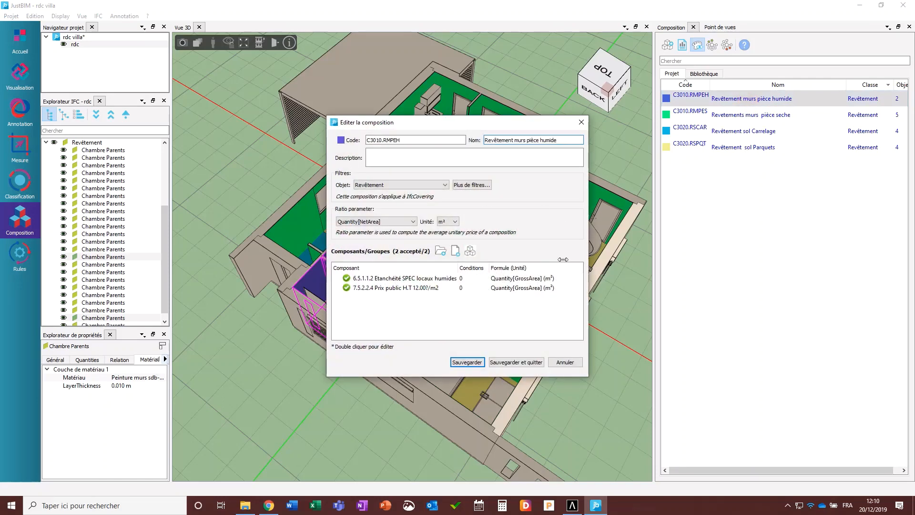
click(584, 122)
scroll(579, 132, up, 2)
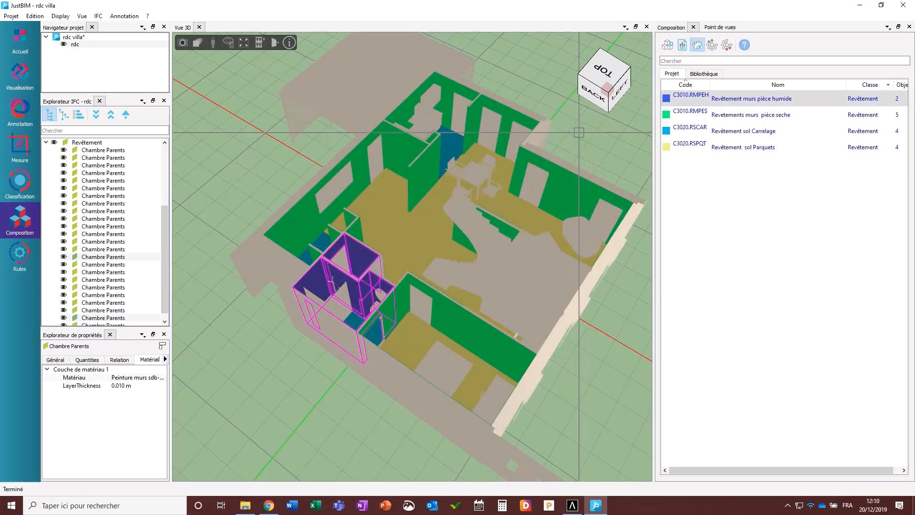
Open the quantity report collapsed to component level and highlight all objects under Rebouchage, ponçage sur plâtre in the model.
drag(467, 280, 475, 250)
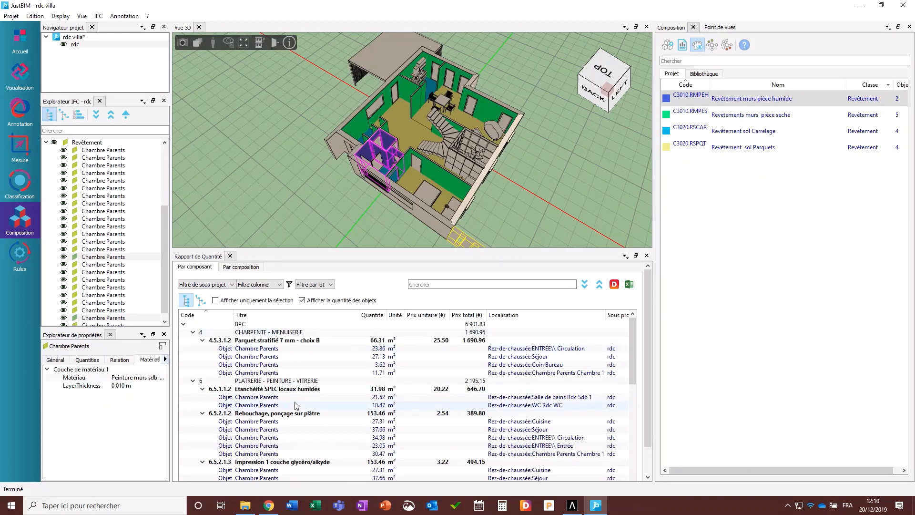
click(599, 285)
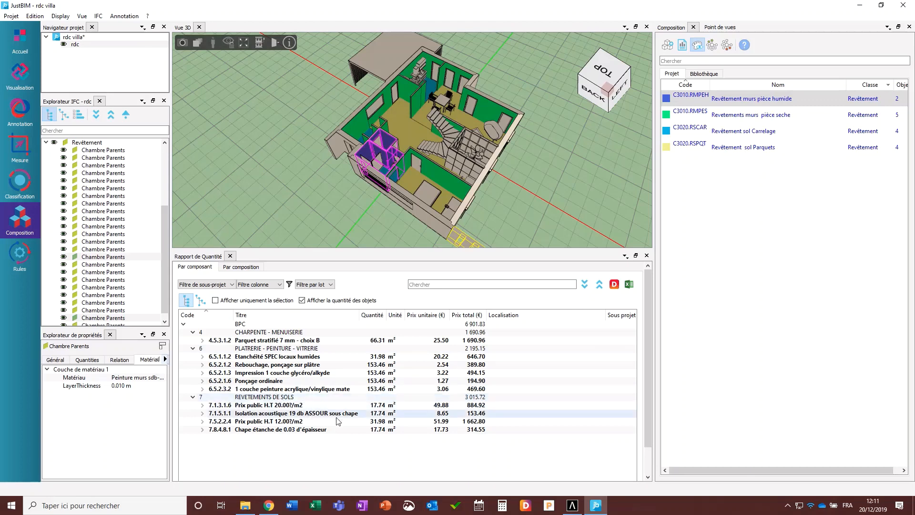
click(203, 365)
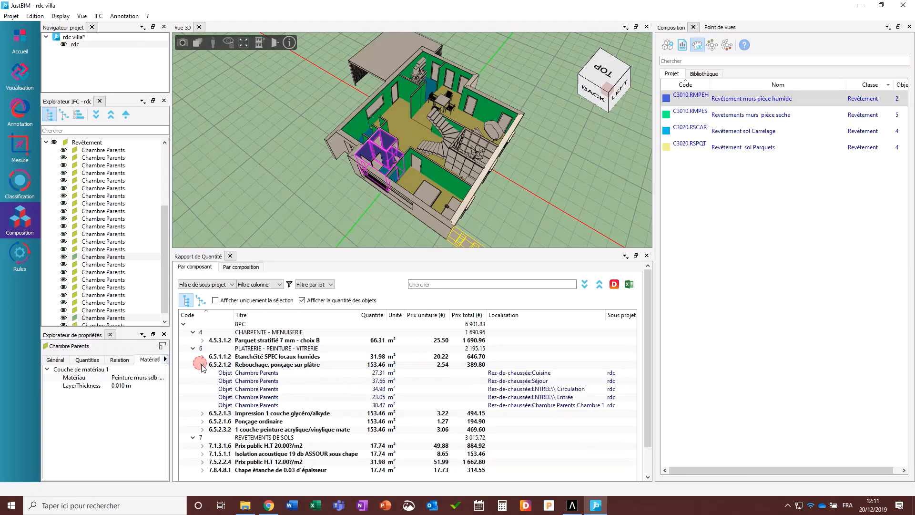
click(256, 372)
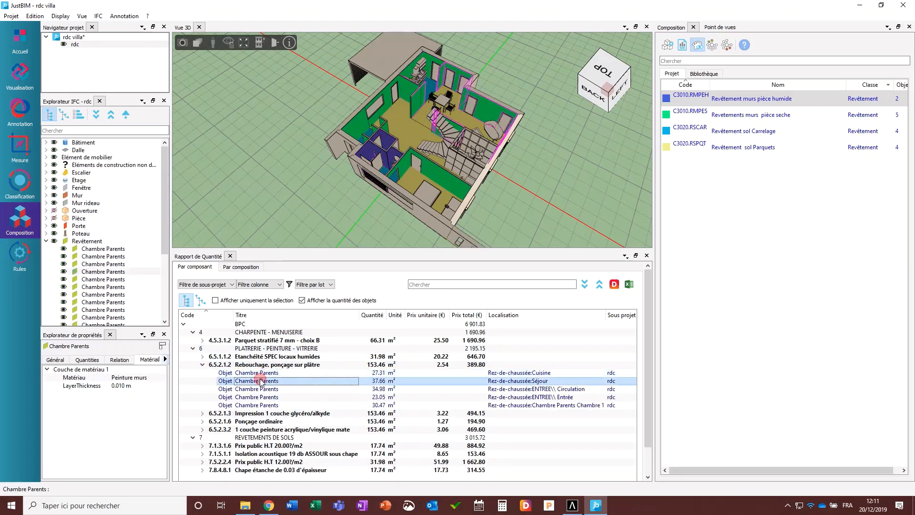
shift+click(262, 405)
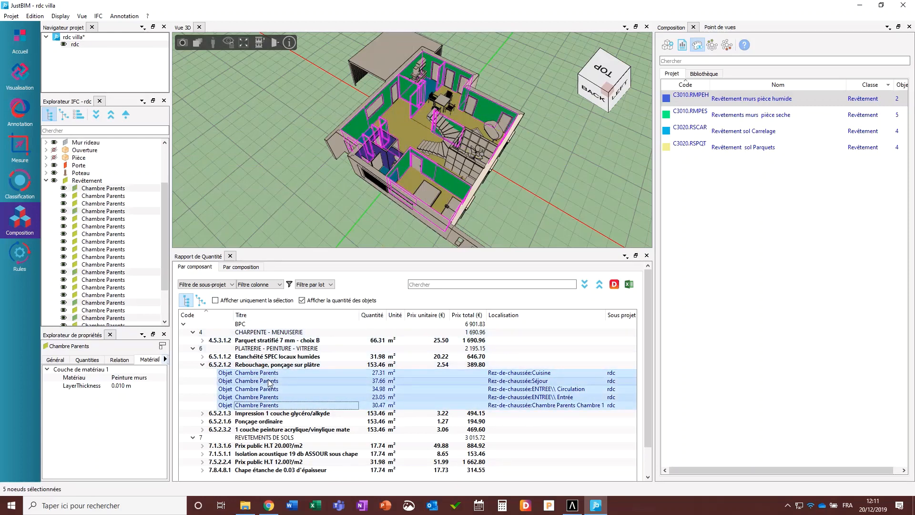
Highlight the coverings priced under Etanchéité SPEC locaux humides from the report and list that component's objects.
click(266, 366)
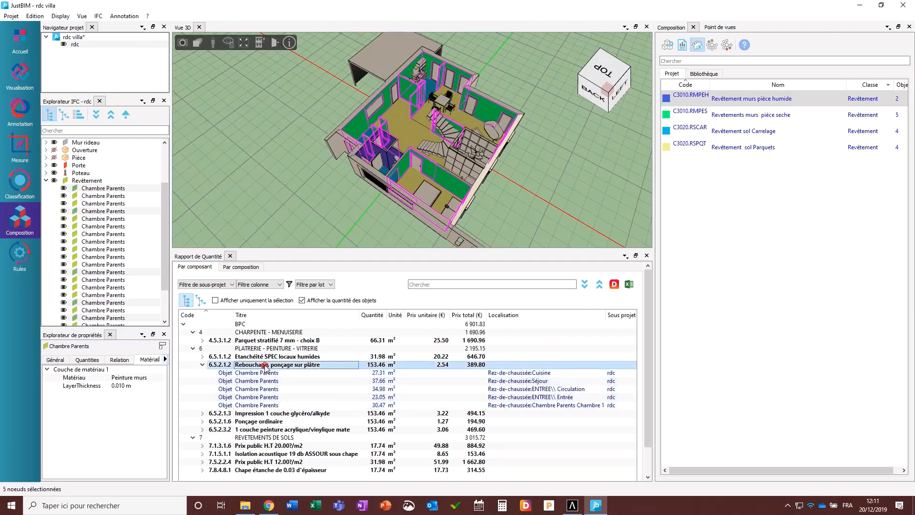
click(266, 358)
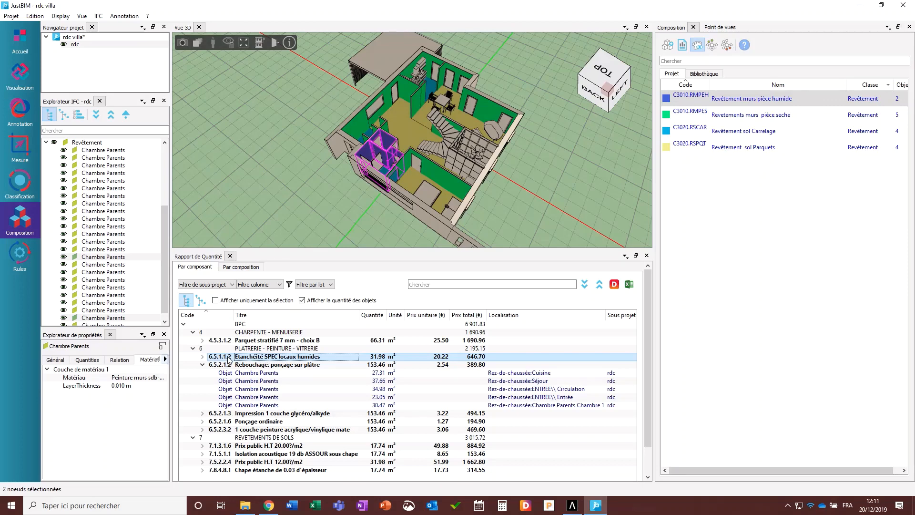
click(203, 357)
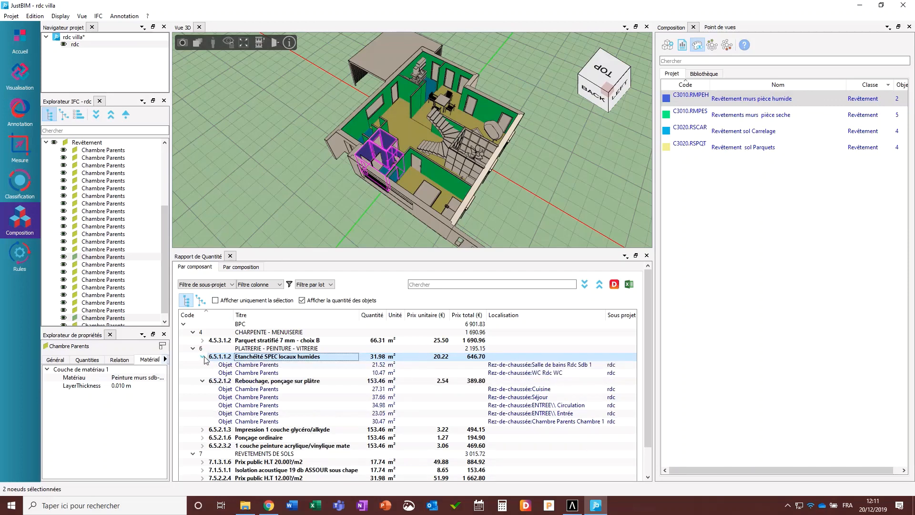
Isolate the objects attached to Revêtement sol Carrelage and those attached to Revêtement sol Parquets, and restore the full model's visibility.
right_click(762, 125)
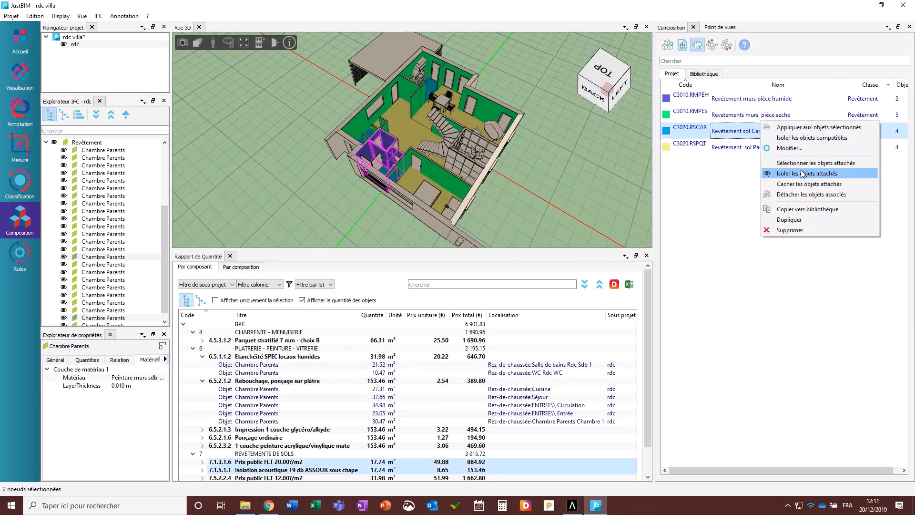
click(803, 173)
right_click(768, 145)
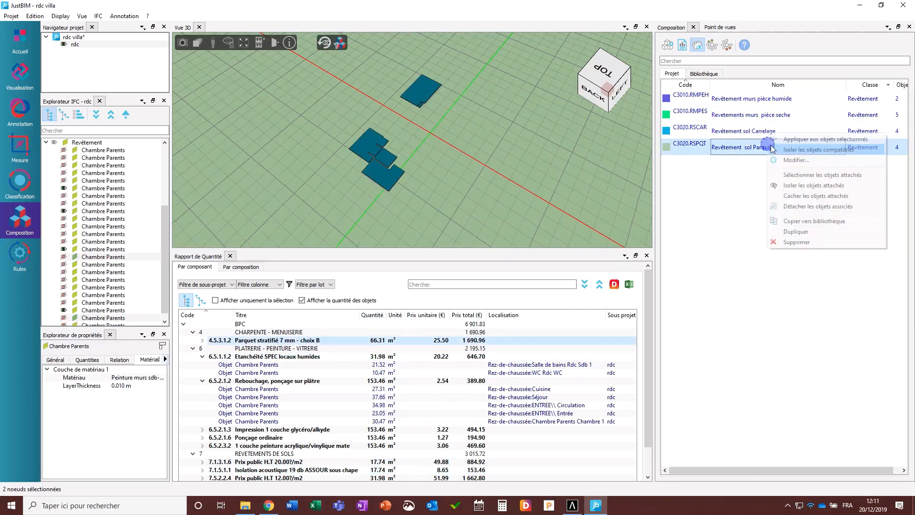
click(793, 184)
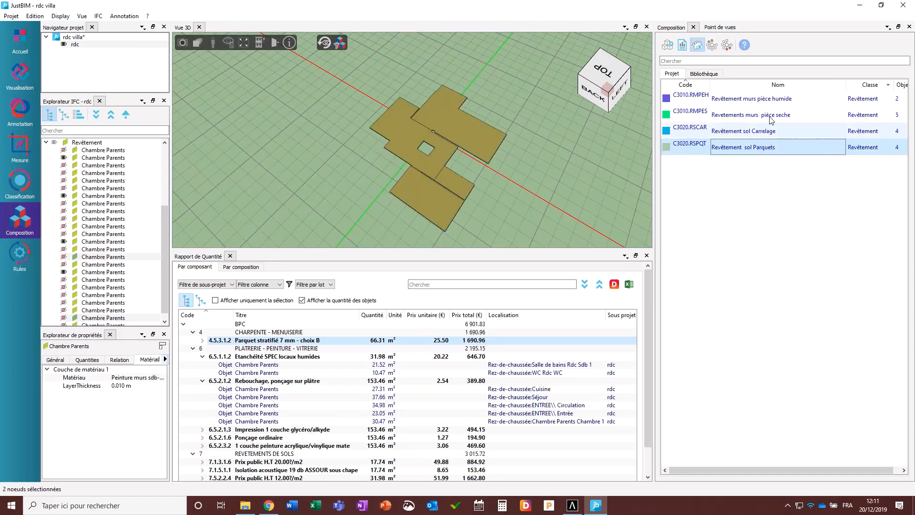
click(326, 43)
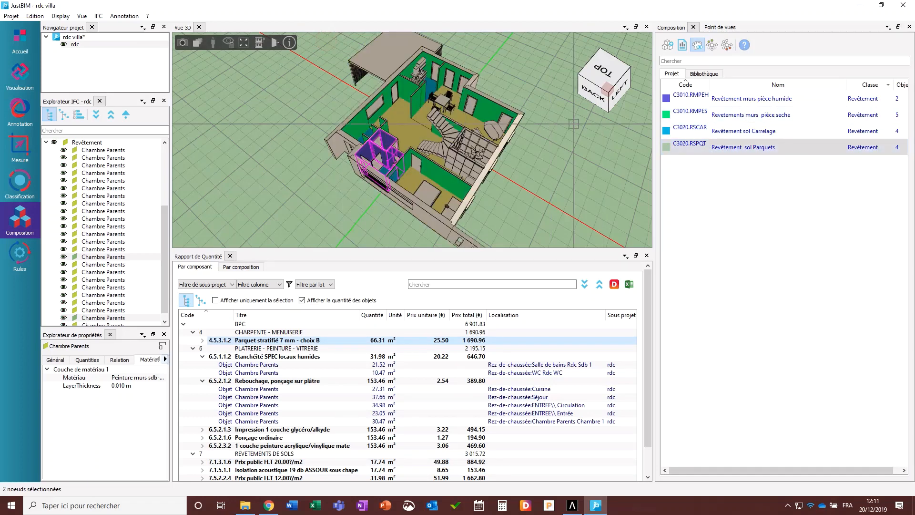
Select the objects attached to the Revêtement murs pièce humide composition to locate them in the quantity report.
click(764, 100)
right_click(764, 100)
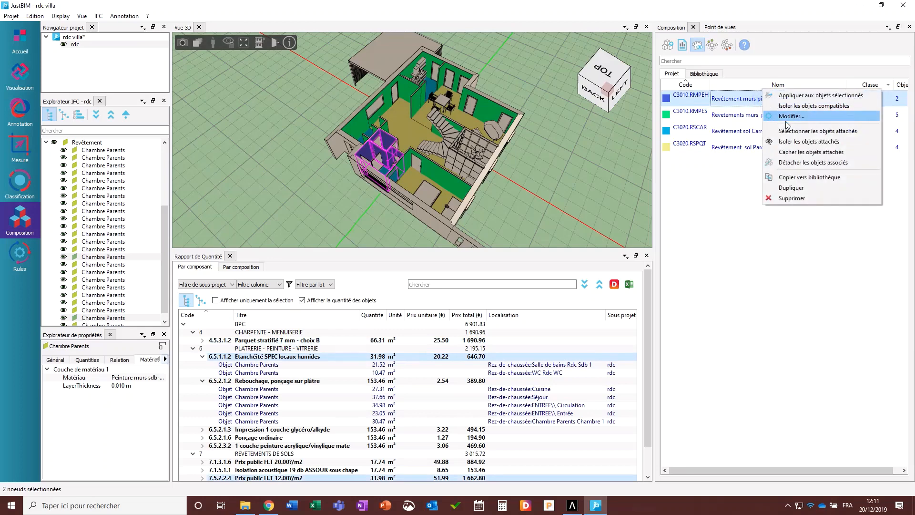
click(816, 133)
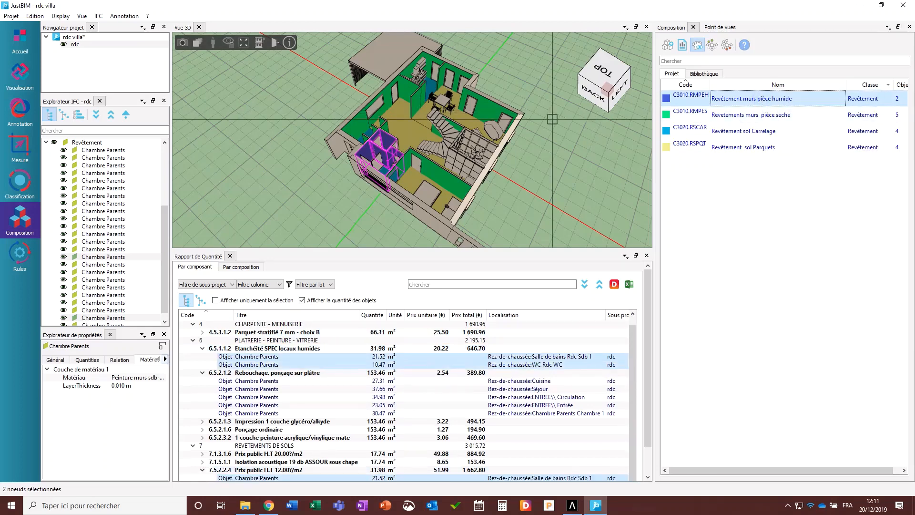
Limit the quantity report to the selected objects and select the objects attached to Revêtement sol Carrelage.
click(215, 300)
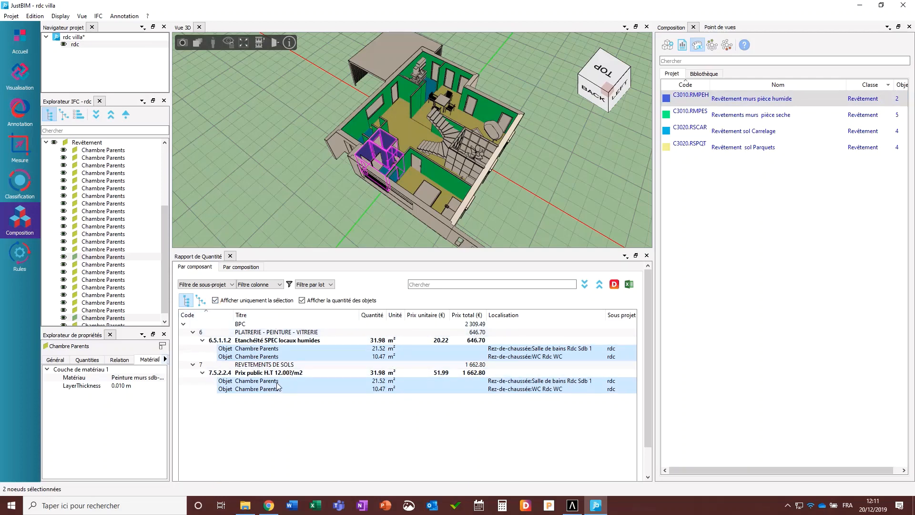
click(743, 132)
right_click(763, 131)
click(768, 160)
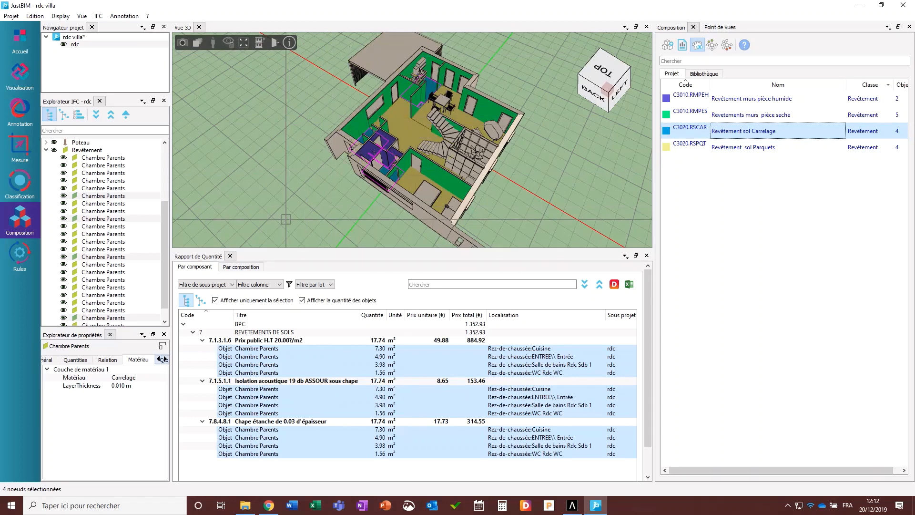
Isolate the objects attached to all four covering compositions, check the viewpoints list, and return to the composition list.
click(742, 98)
shift+click(741, 148)
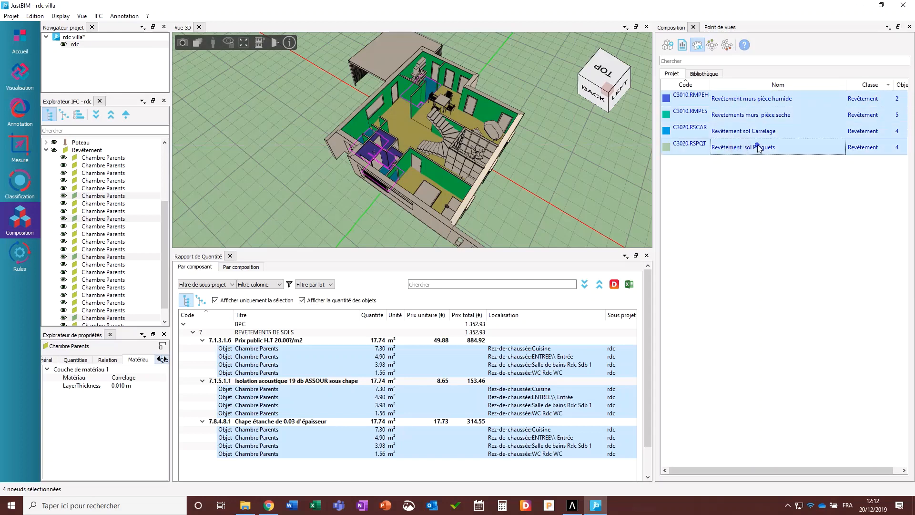
right_click(759, 138)
click(805, 151)
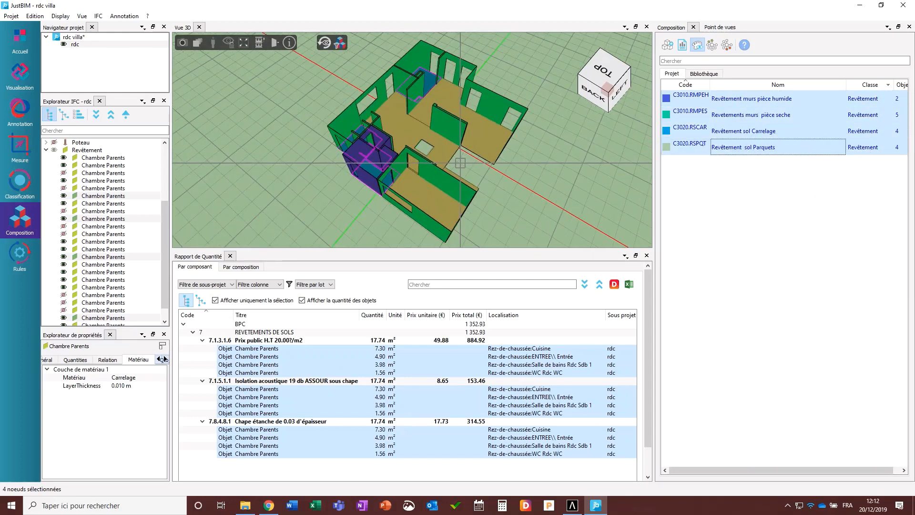
click(182, 42)
click(728, 24)
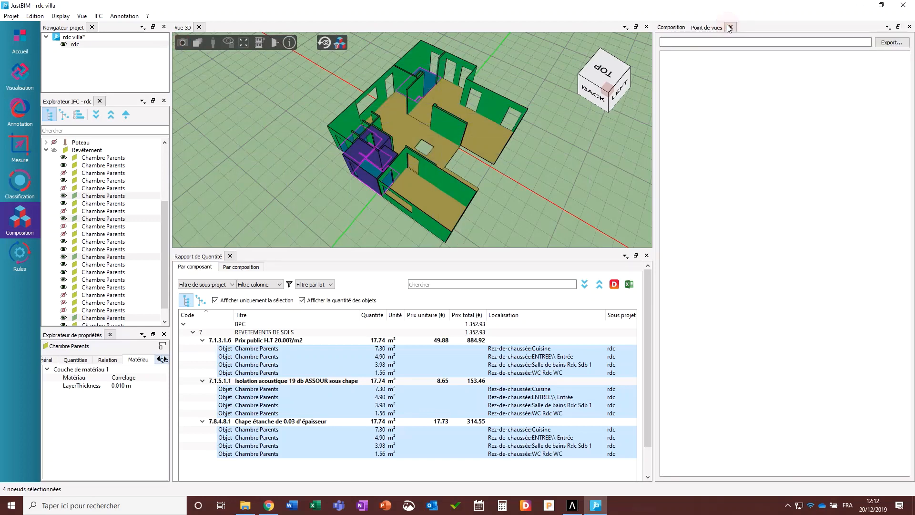
click(669, 27)
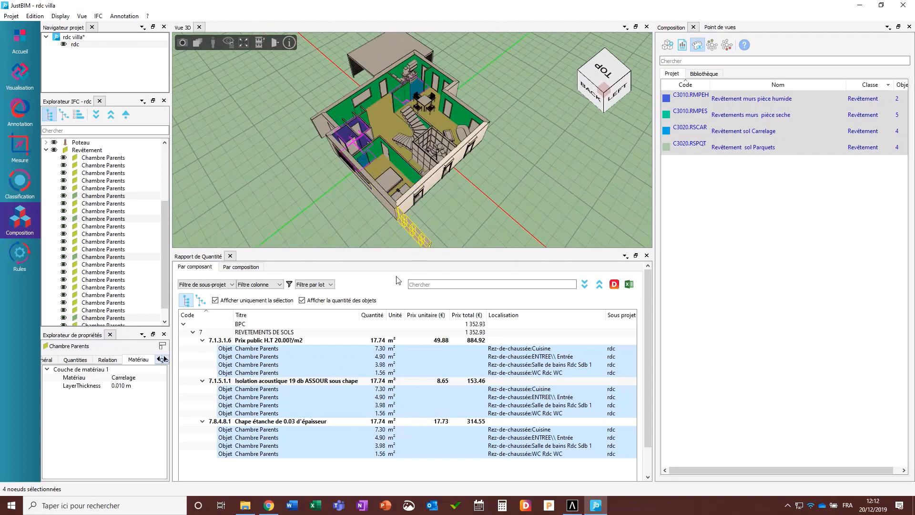
Remove the selection-only filter, enlarge the quantity report, and show its detailed chapter hierarchy.
click(215, 301)
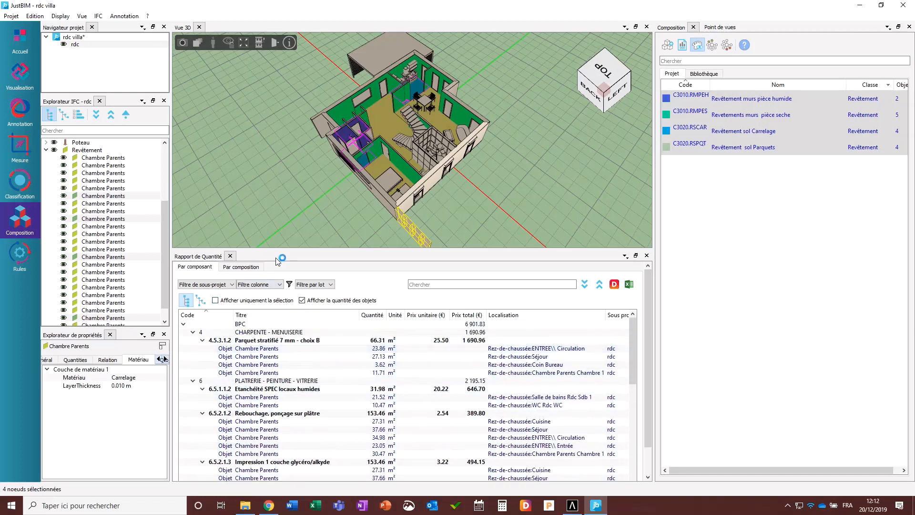
drag(275, 249, 274, 120)
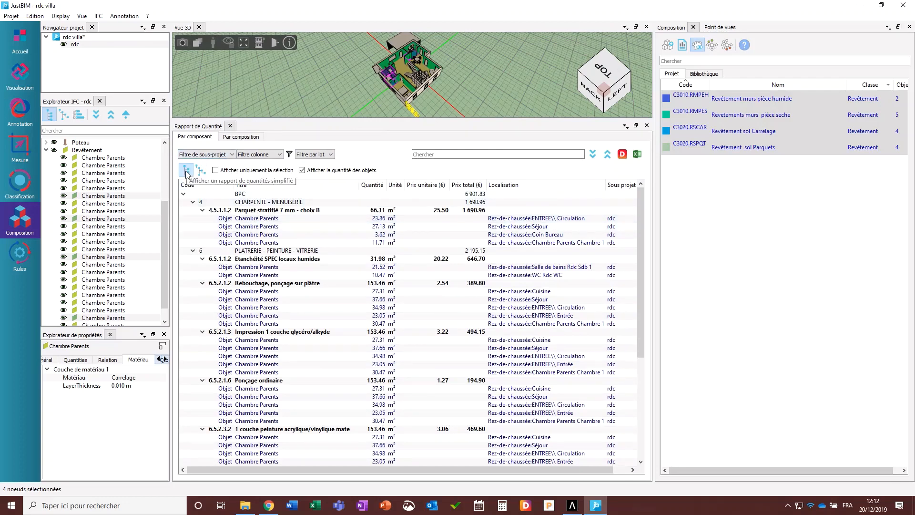
click(201, 170)
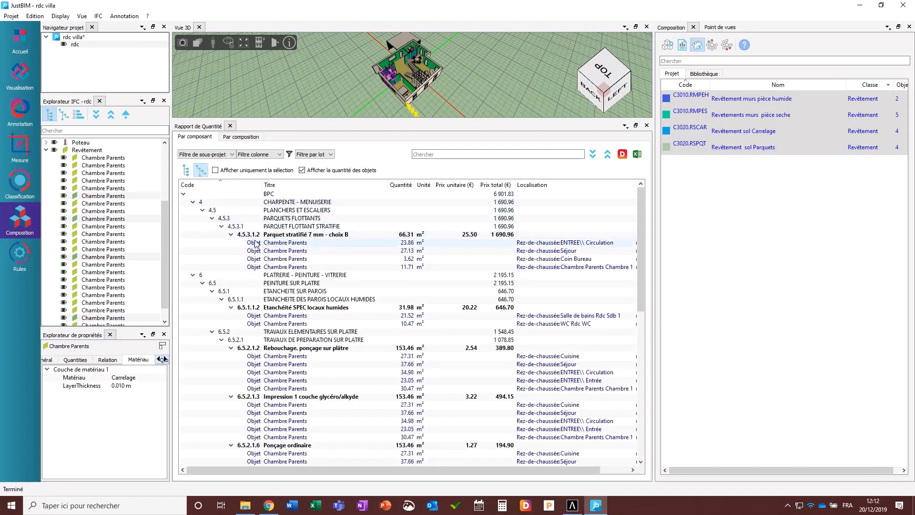
Show the report by composition, collapse it, and expand Revêtement murs pièce humide down to the objects of both its components.
click(242, 138)
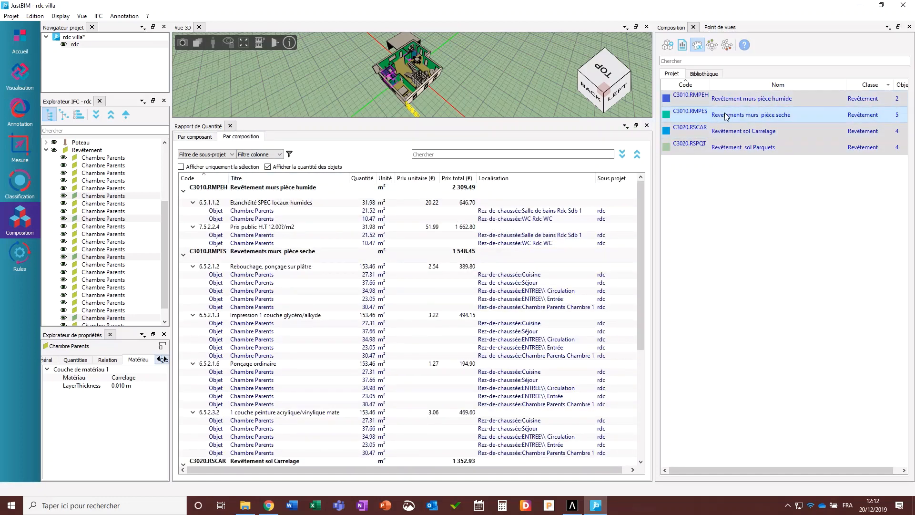
click(637, 154)
click(637, 154)
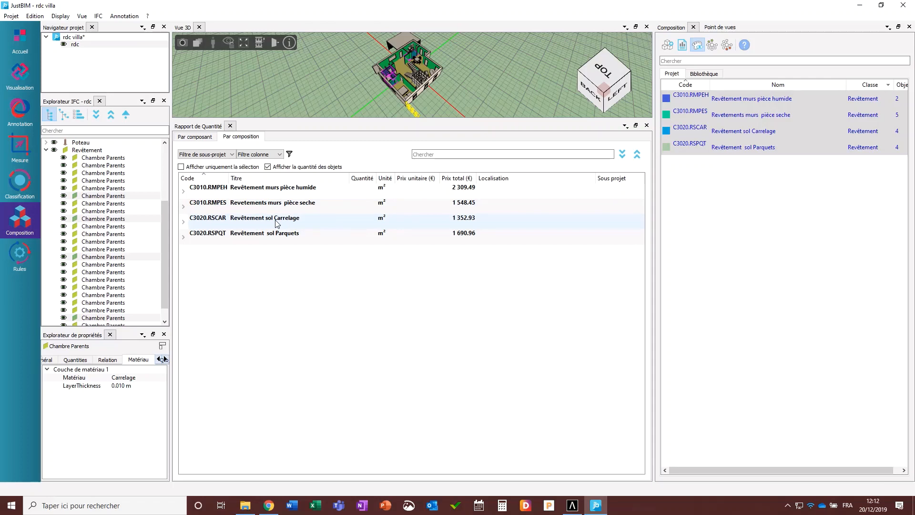
double_click(193, 194)
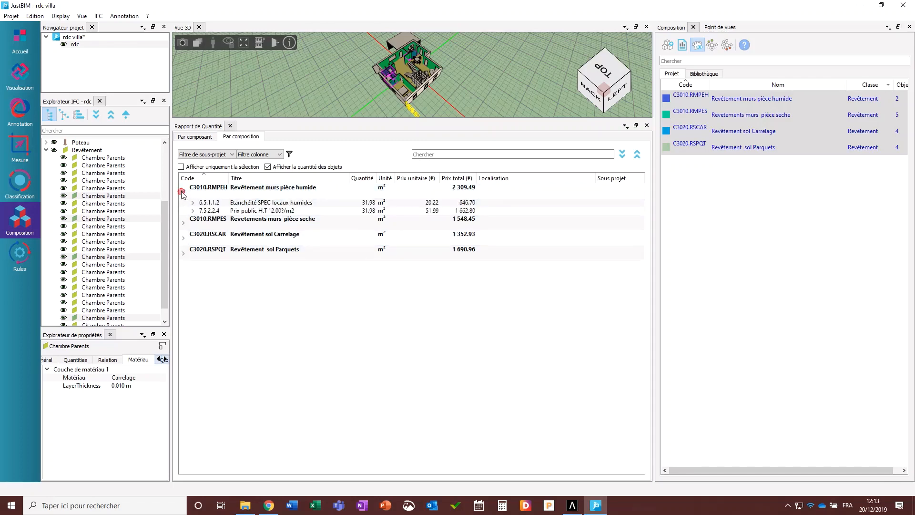
click(193, 211)
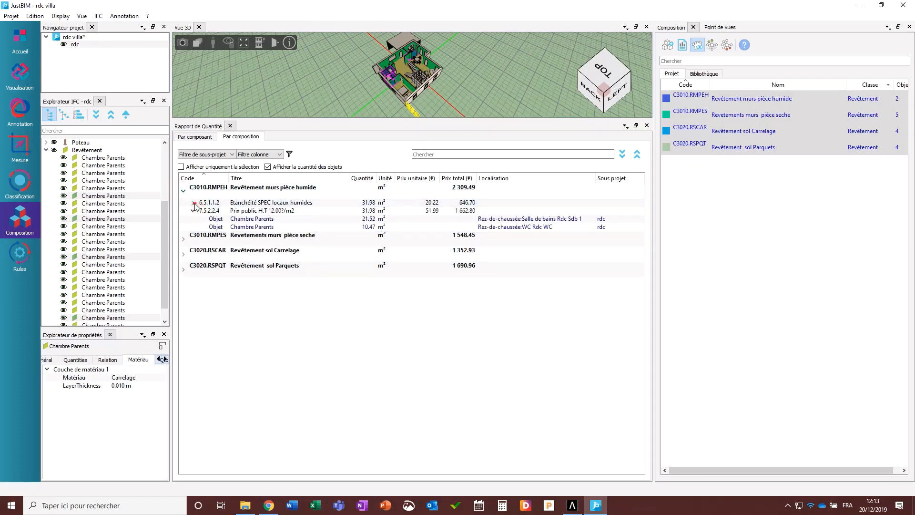
click(193, 202)
Open the Revêtement murs pièce humide composition from the report to inspect its components and formulas, and close it without saving.
click(281, 189)
right_click(310, 192)
click(313, 186)
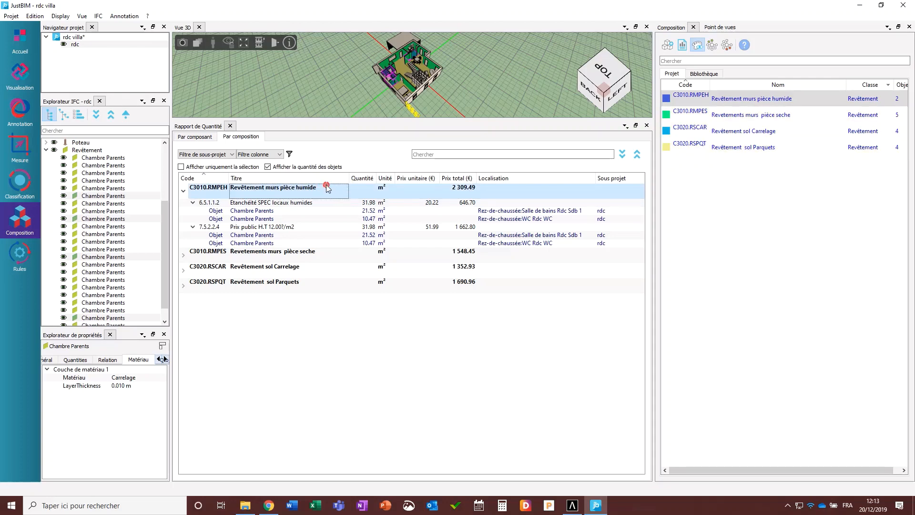
drag(525, 126, 608, 138)
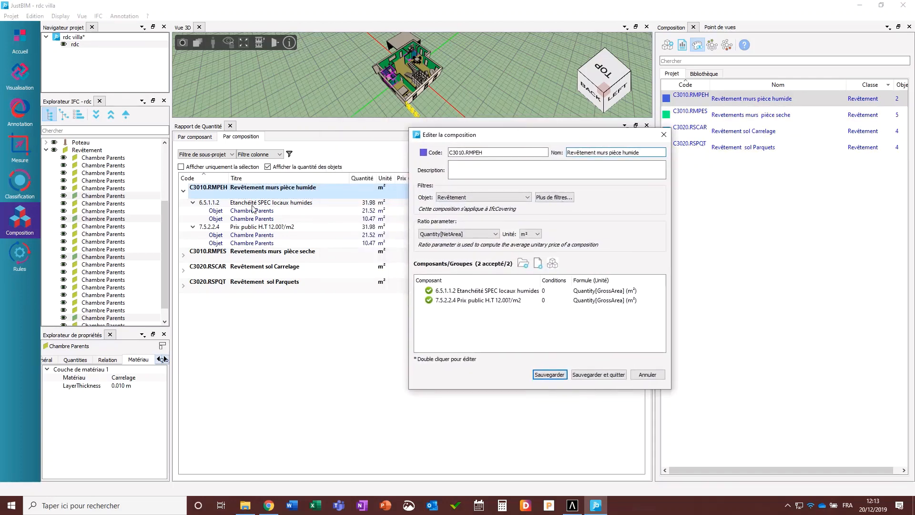
click(647, 375)
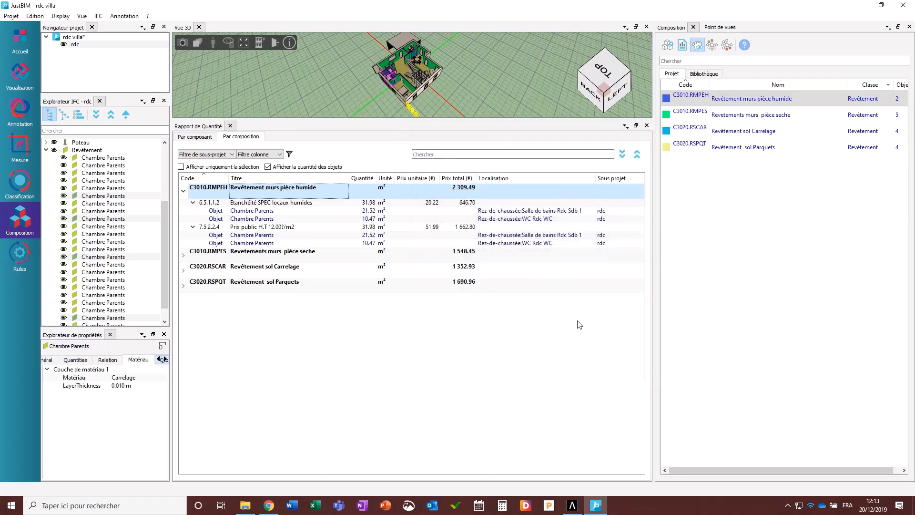
Return the report to the component view and export it to quantities.xlsx with only displayed lines, compatible components, and chapters.
click(190, 138)
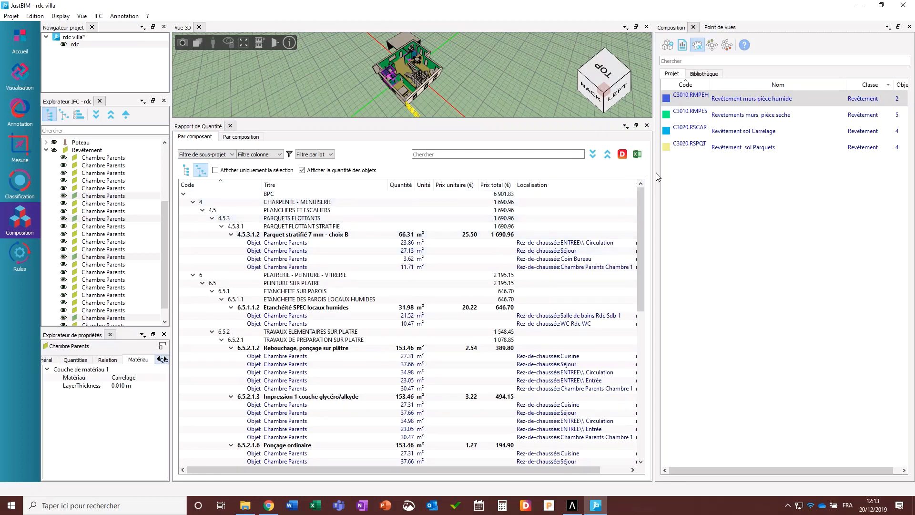
click(637, 154)
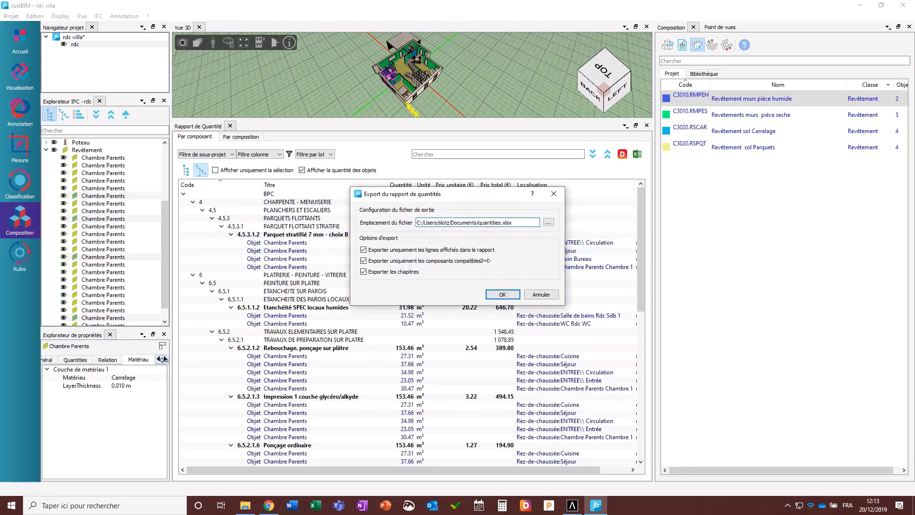
click(500, 294)
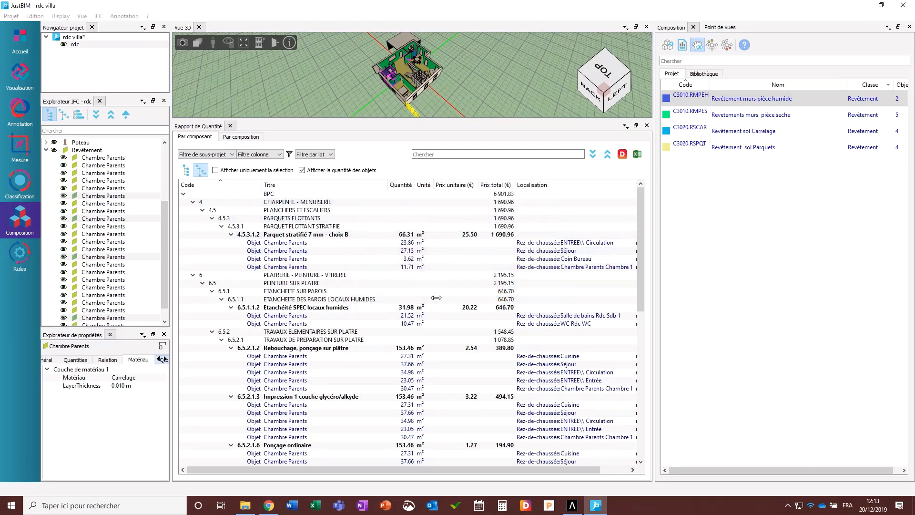
click(314, 506)
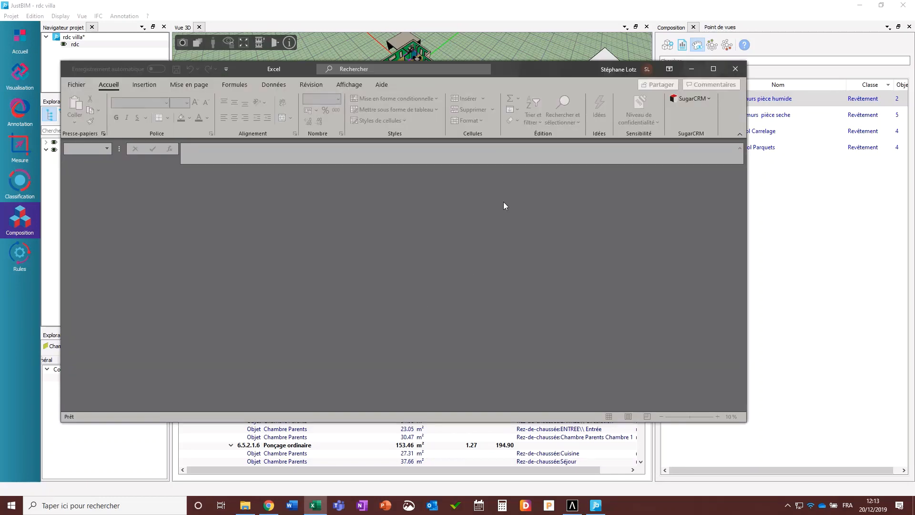
drag(607, 70, 623, 199)
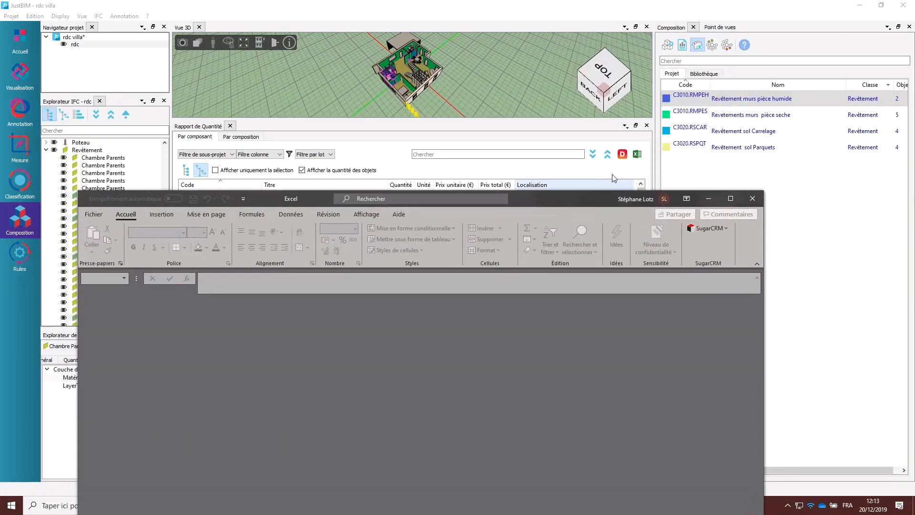
click(638, 154)
click(492, 294)
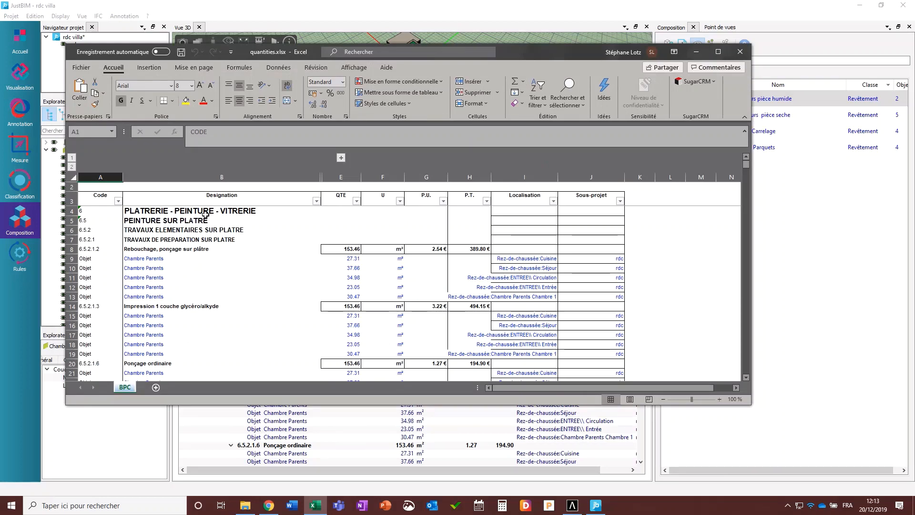
In the exported Excel workbook, inspect the Code column's filter values while keeping all of them selected.
click(195, 210)
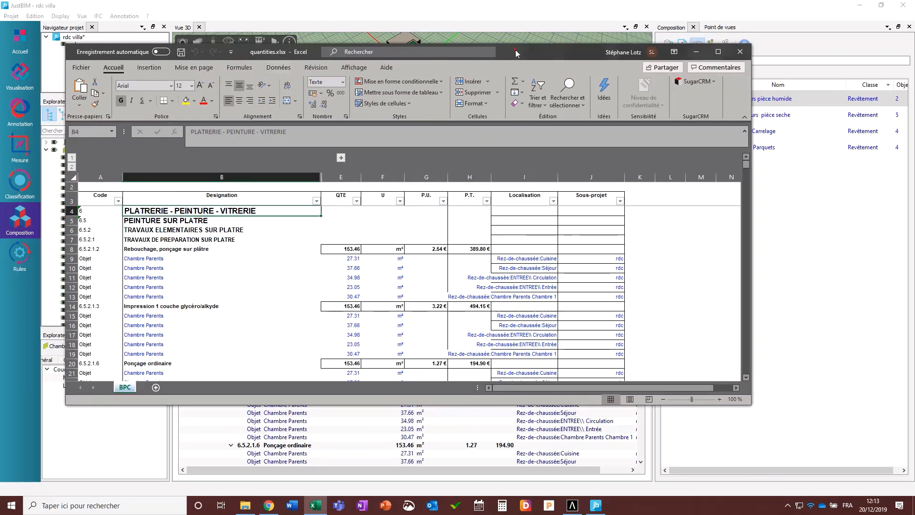
drag(516, 50, 649, 61)
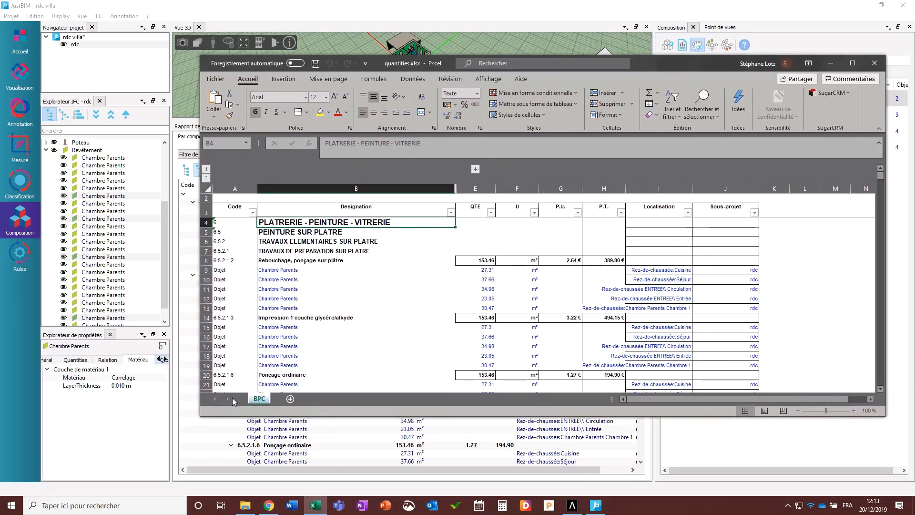
scroll(273, 315, down, 1)
scroll(276, 303, up, 1)
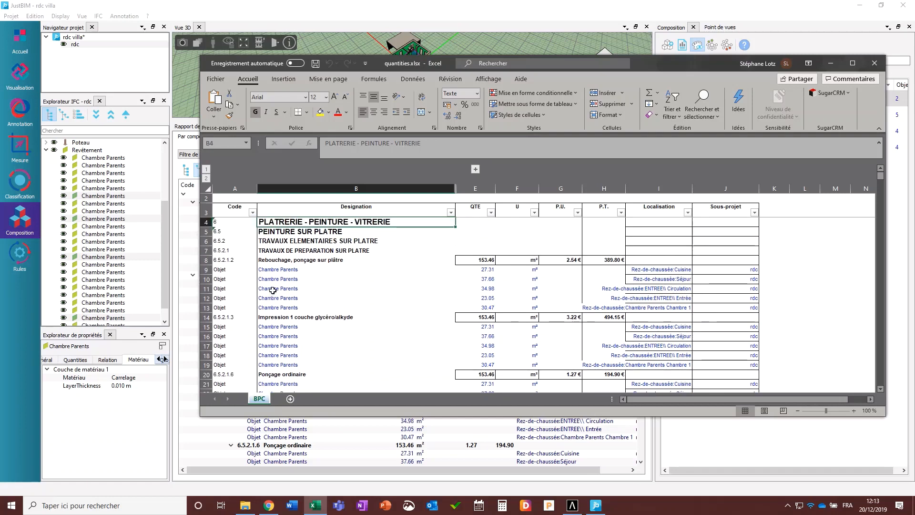
click(252, 212)
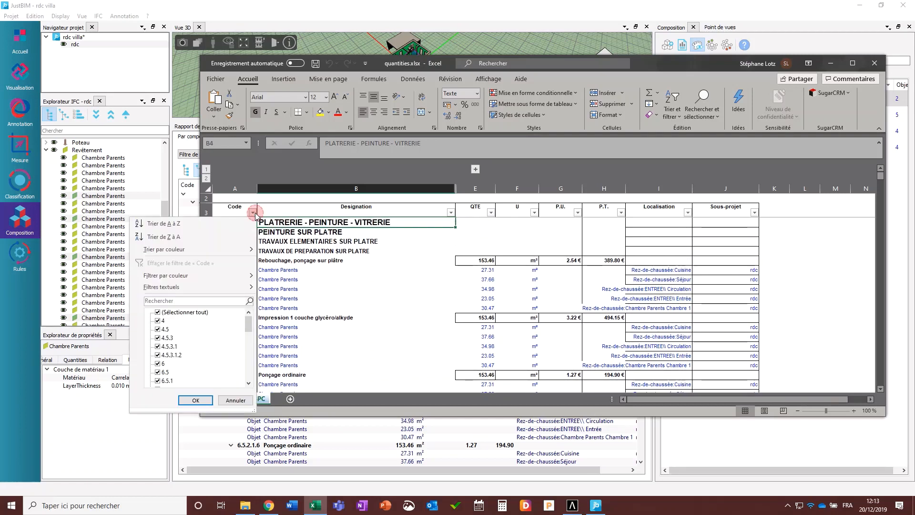
click(195, 400)
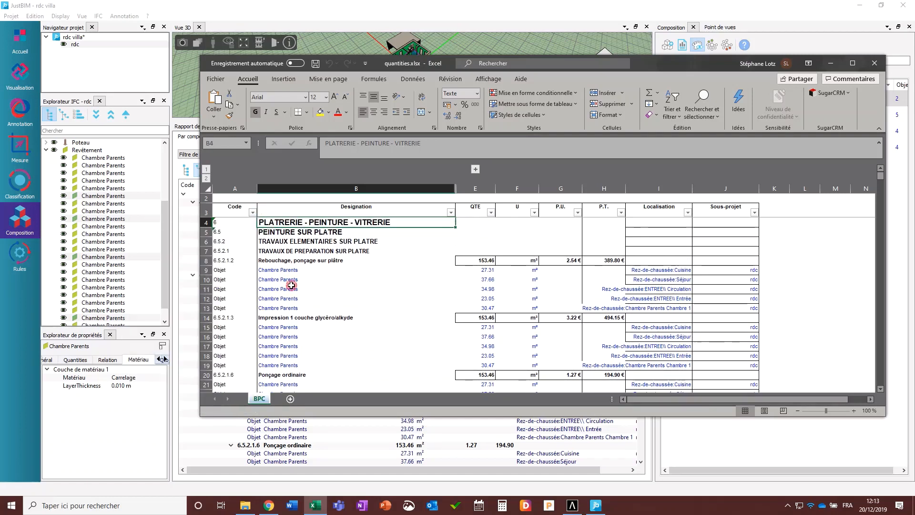
Review the exported chapters, quantities and prices down to the project total, and select the Parquet stratifié 7 mm - choix B designation.
click(273, 231)
click(280, 222)
click(287, 233)
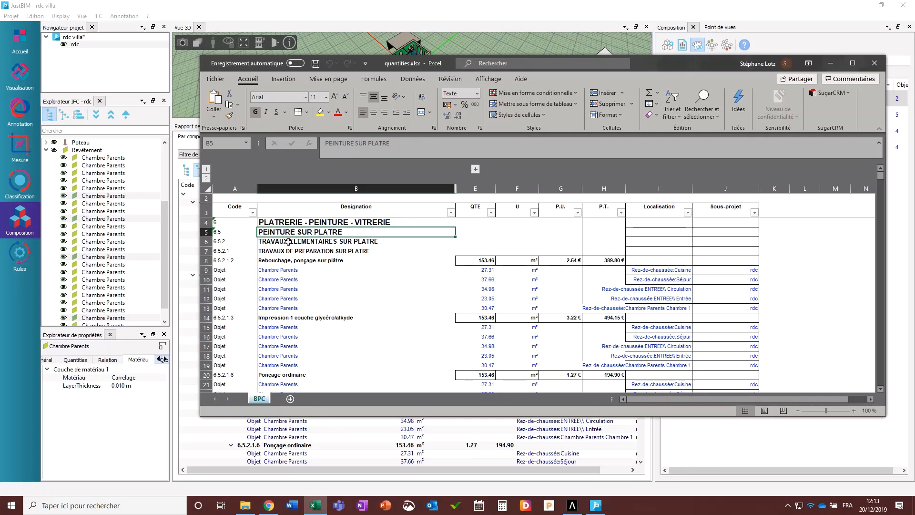
scroll(288, 242, down, 1)
scroll(288, 242, up, 1)
scroll(317, 306, down, 3)
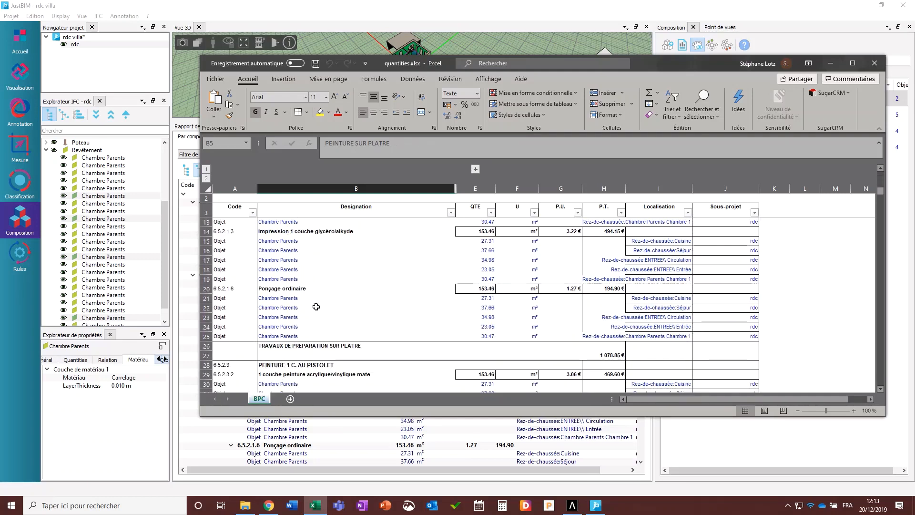
scroll(316, 307, down, 6)
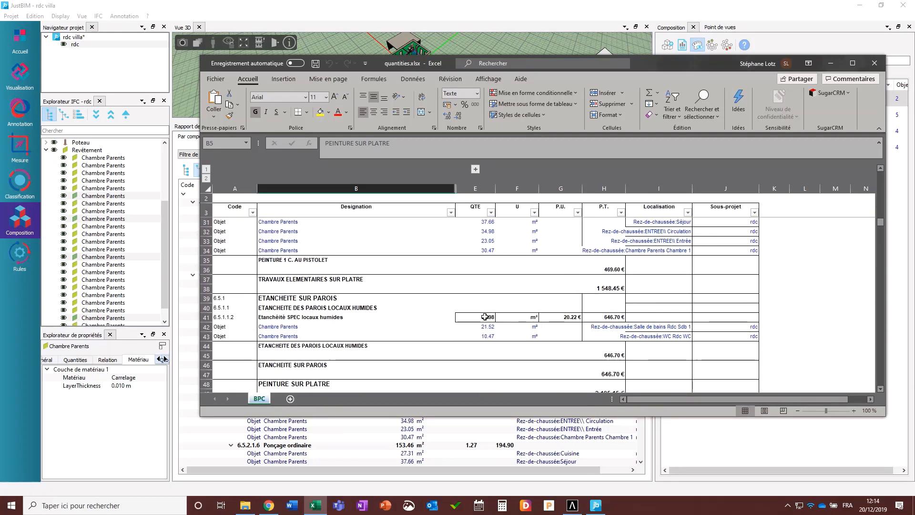
scroll(490, 315, down, 7)
scroll(489, 315, down, 15)
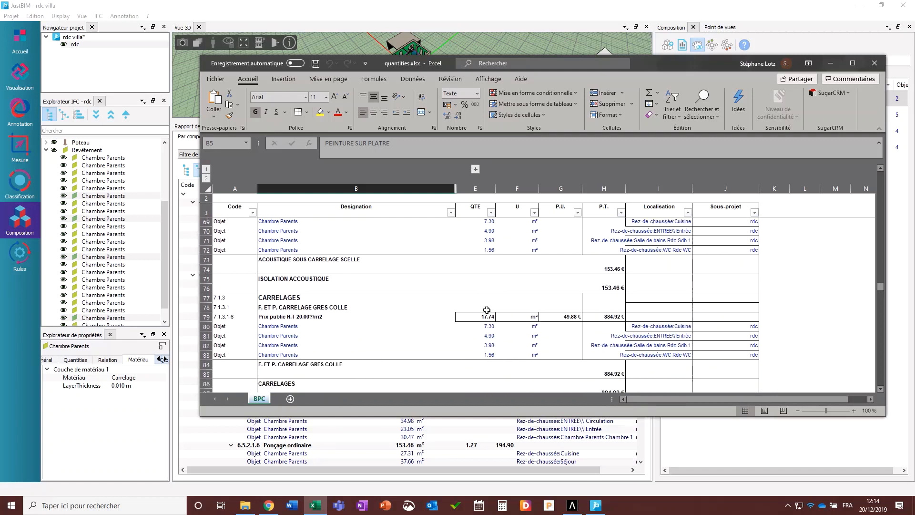
scroll(487, 312, down, 7)
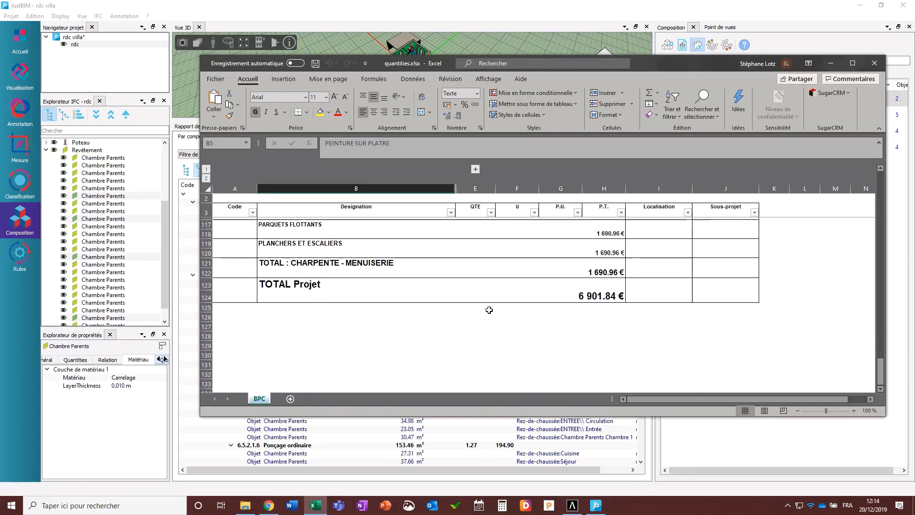
click(593, 282)
scroll(449, 320, up, 5)
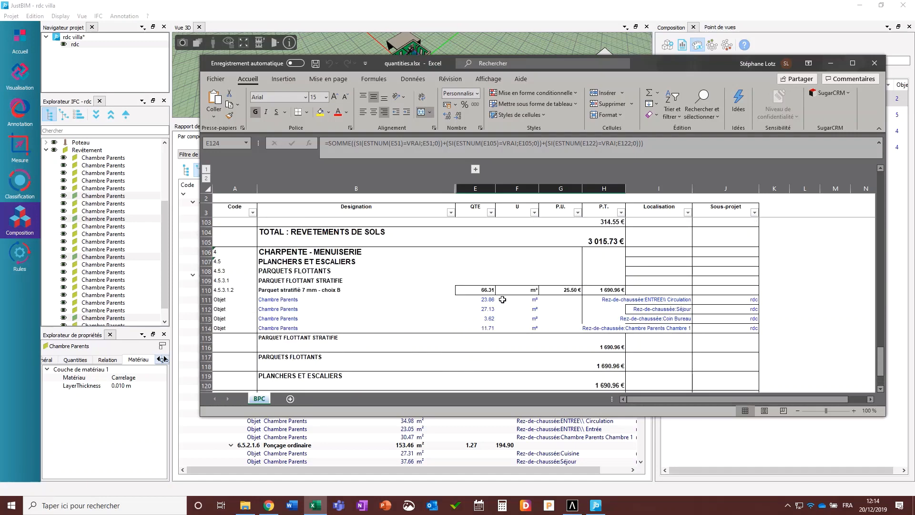
click(311, 290)
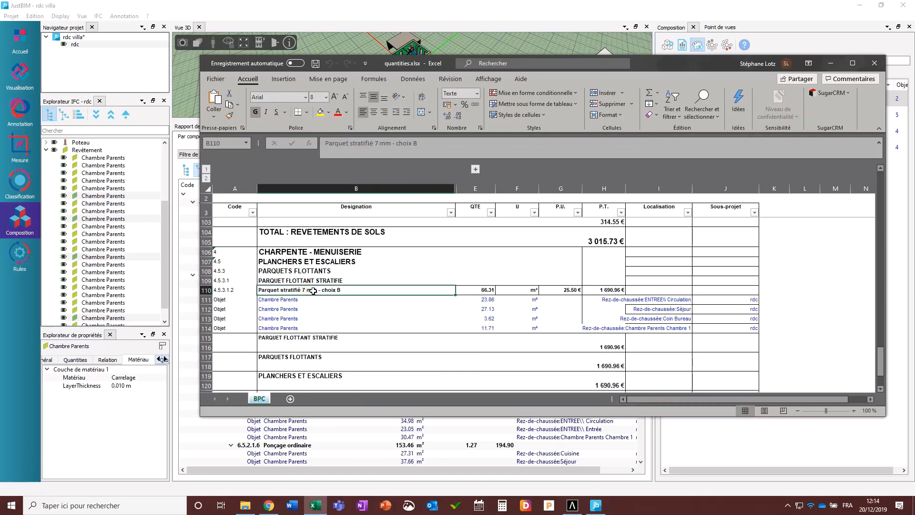